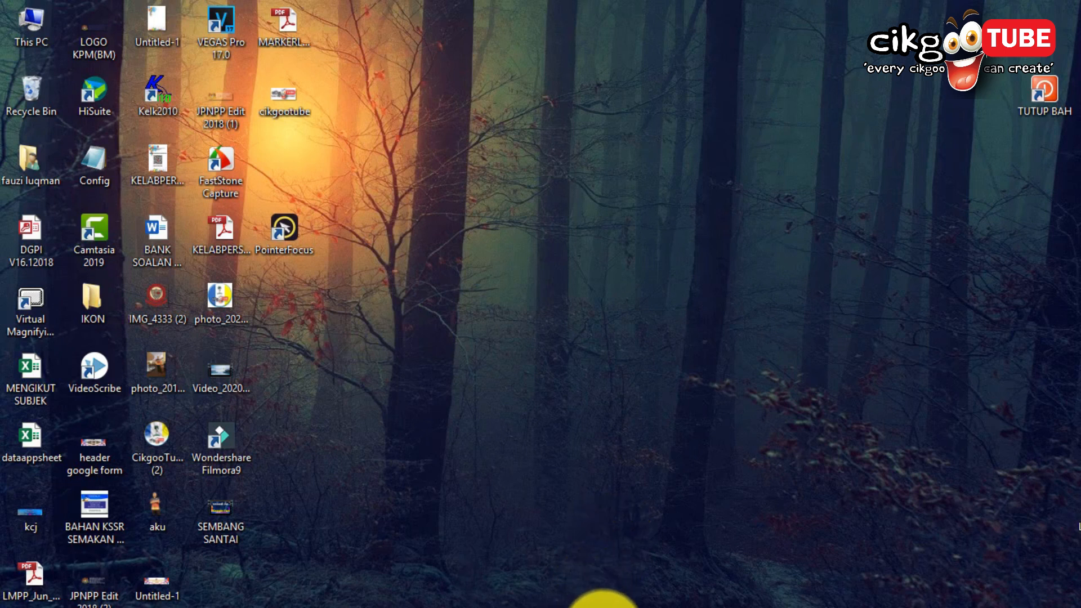
Open the web browser and go to proprofs.com/games/.
click(610, 607)
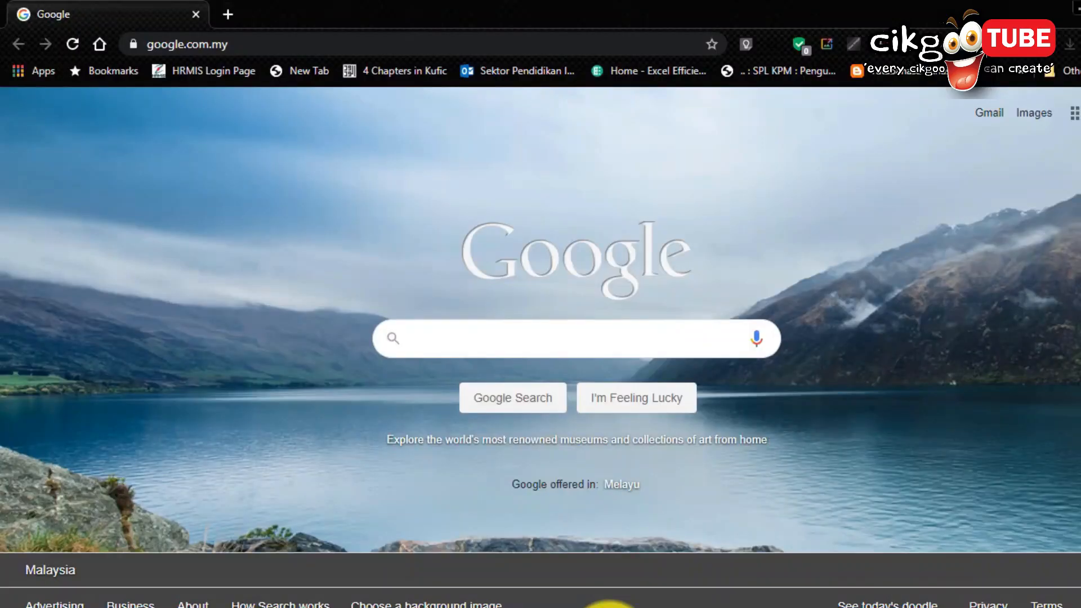
click(227, 49)
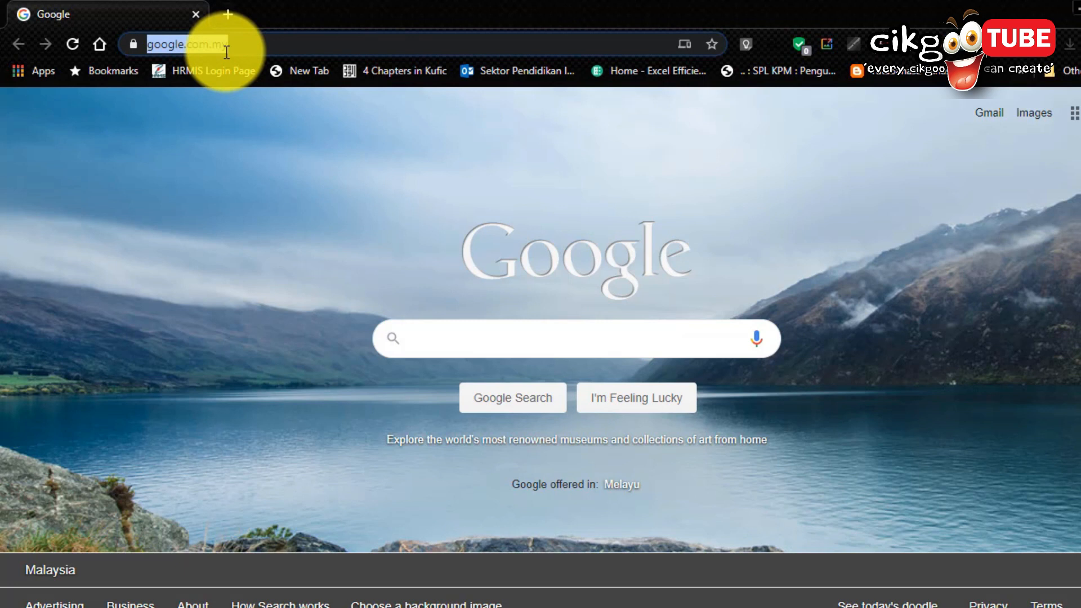
text(proprofs)
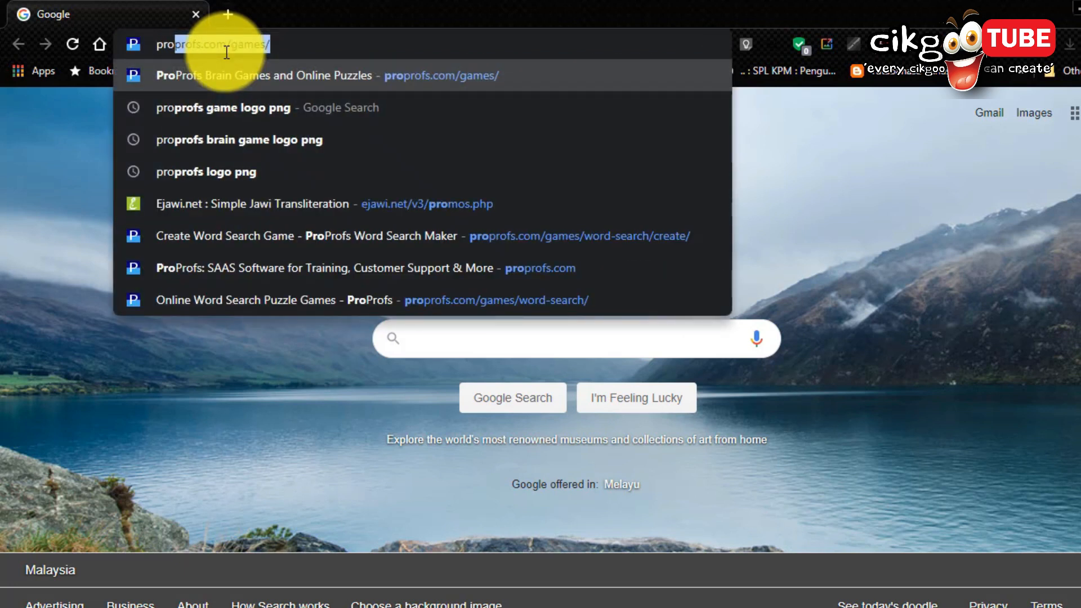
click(288, 41)
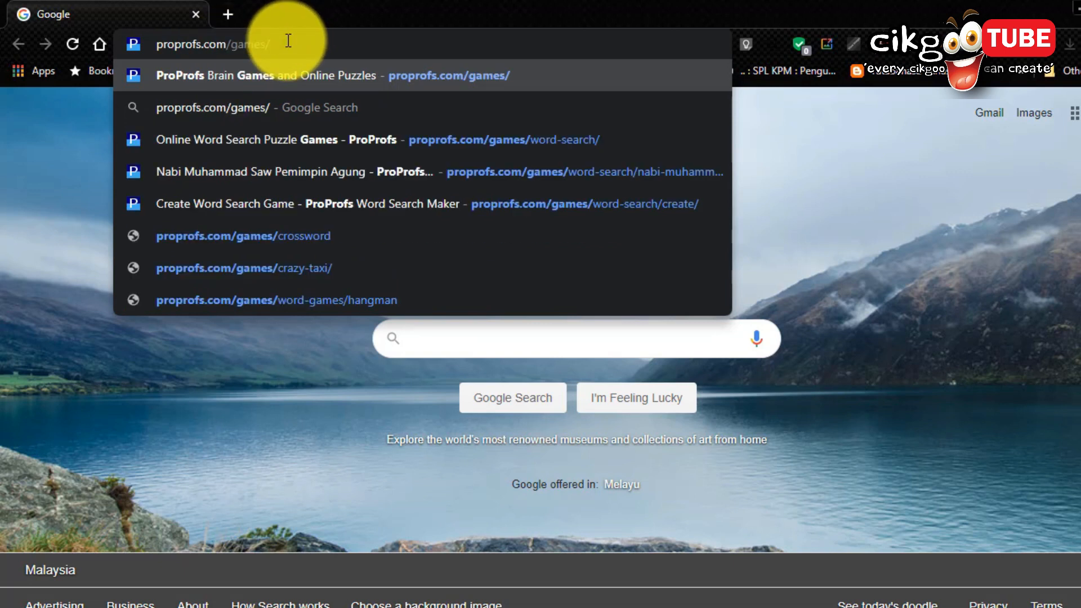
key(Return)
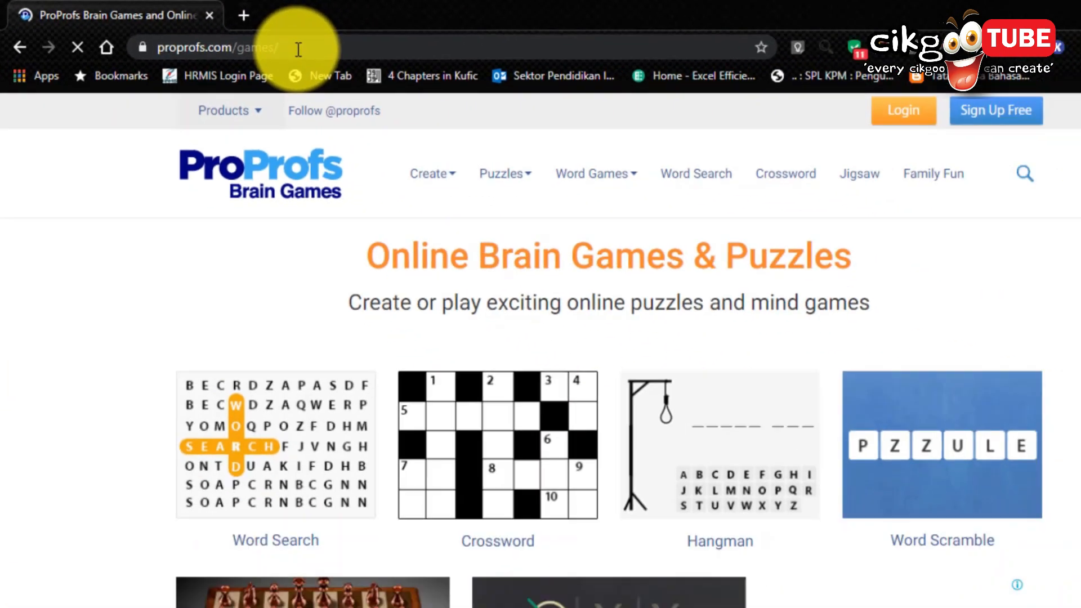
Look through the brain games and puzzles offered on the ProProfs games page.
mouse_move(483, 232)
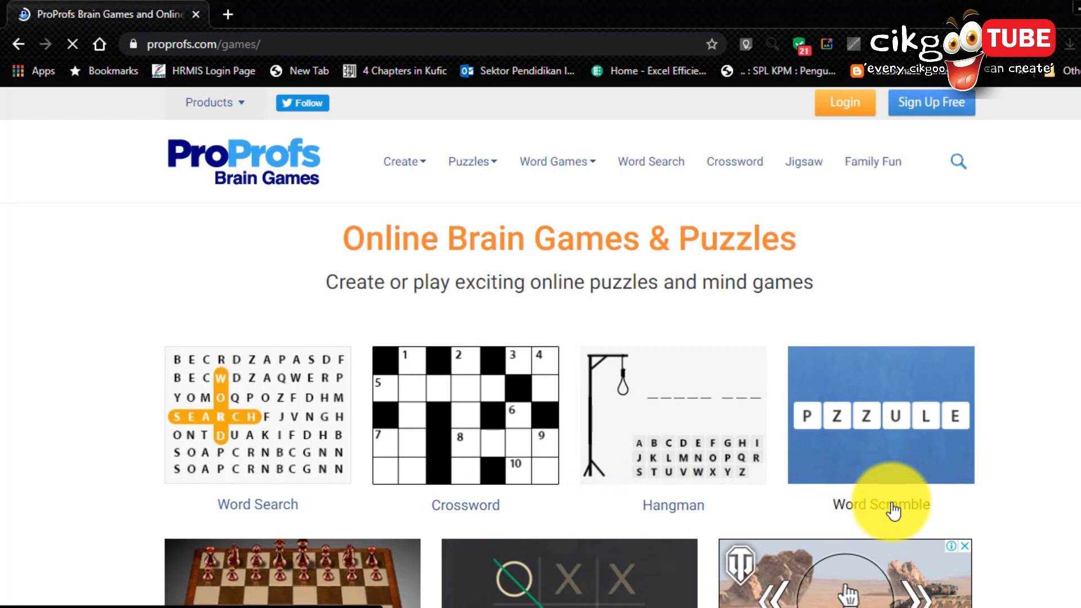
scroll(430, 492, down, 4)
scroll(321, 449, down, 1)
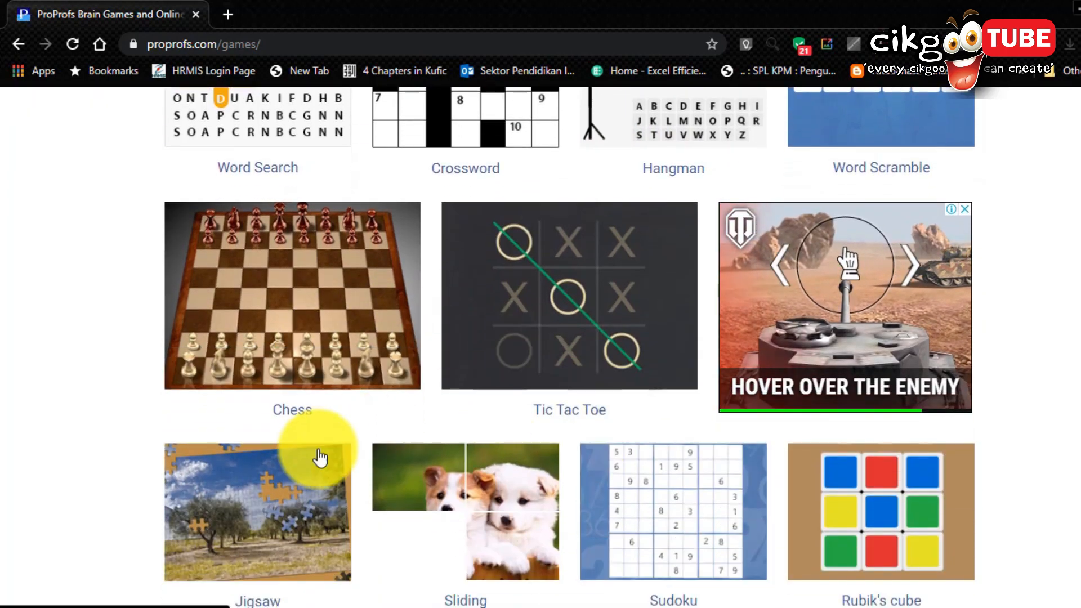
scroll(550, 430, down, 6)
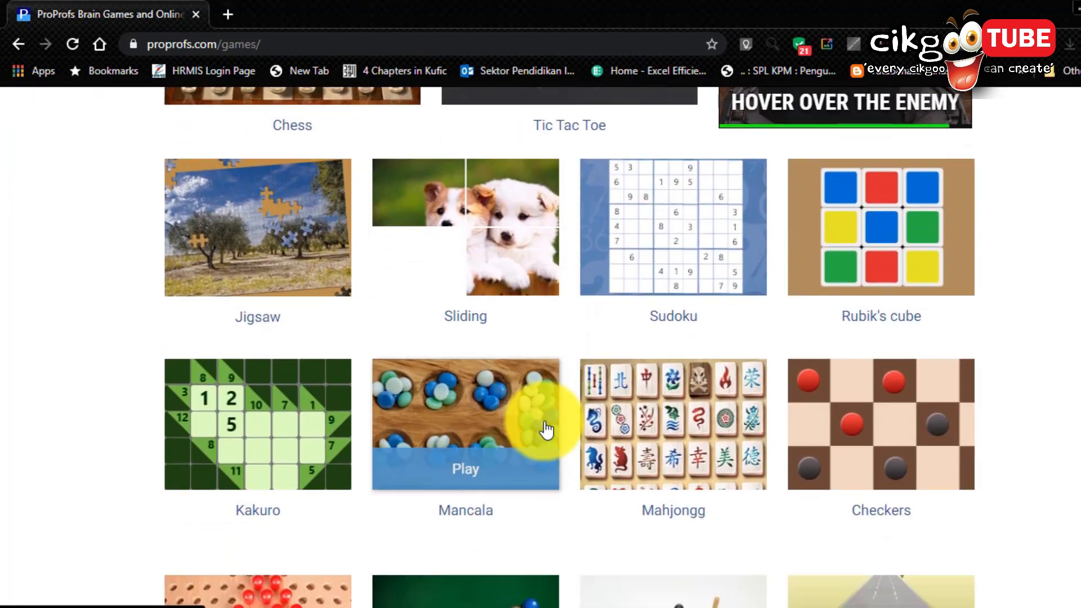
scroll(169, 352, up, 6)
scroll(169, 355, up, 6)
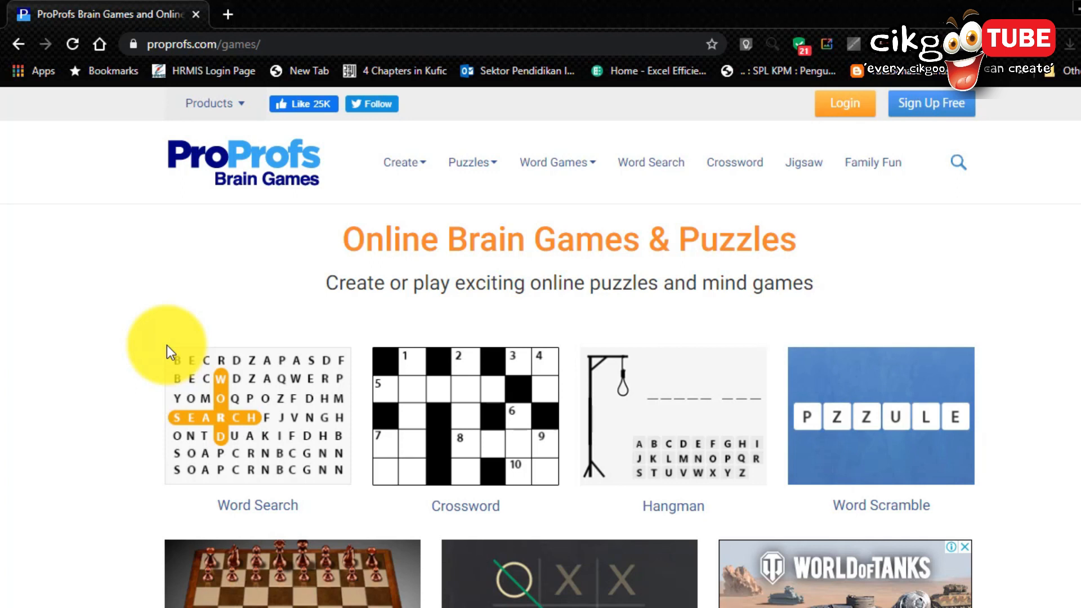
mouse_move(285, 445)
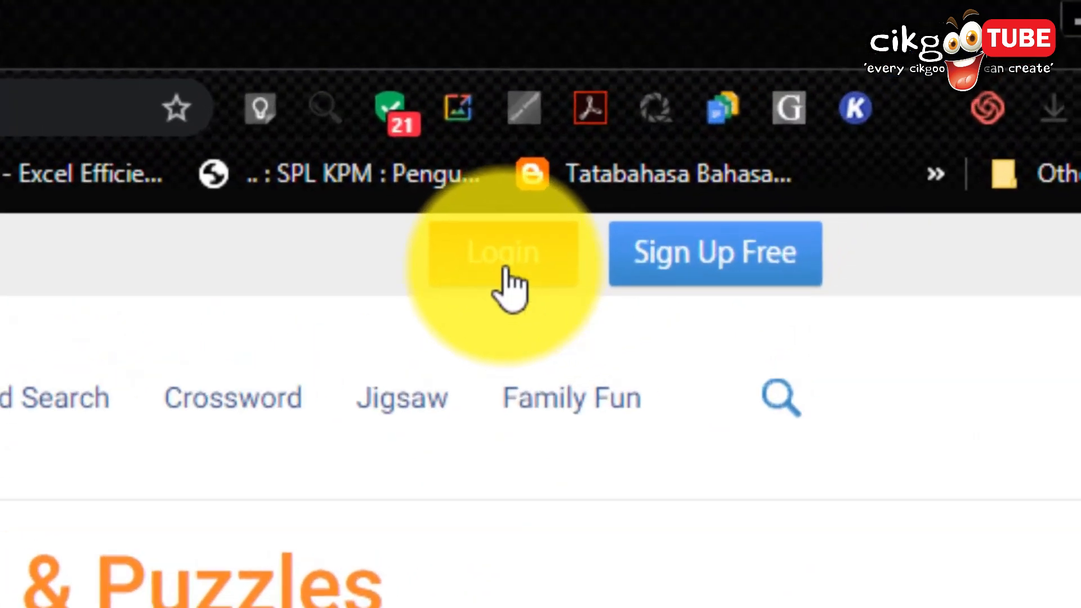
Log in to ProProfs with the first listed Google account and check the account options.
click(507, 282)
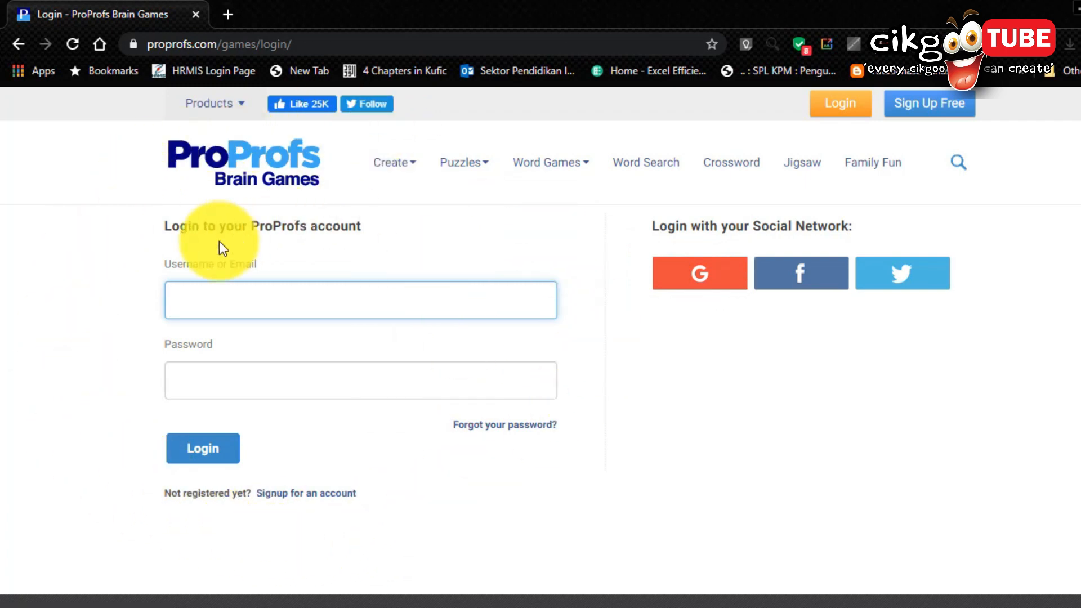
click(698, 281)
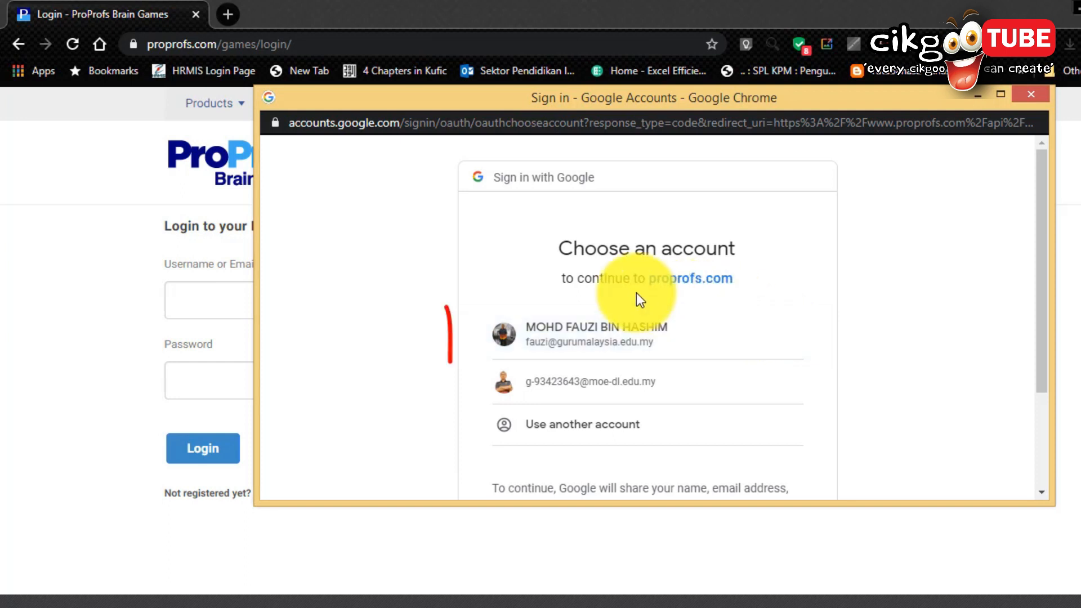
click(579, 349)
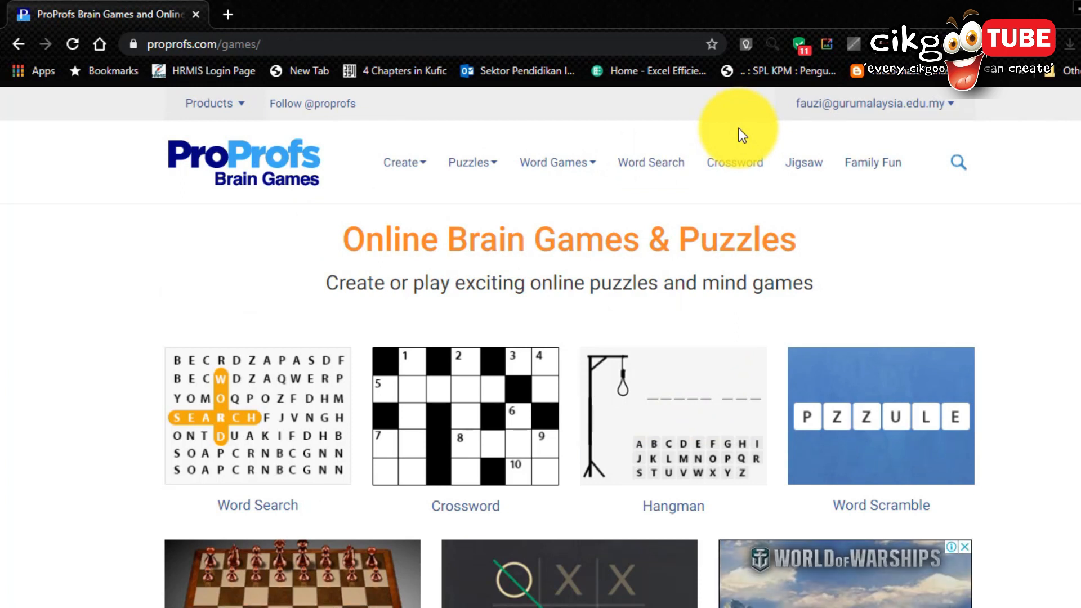
click(954, 106)
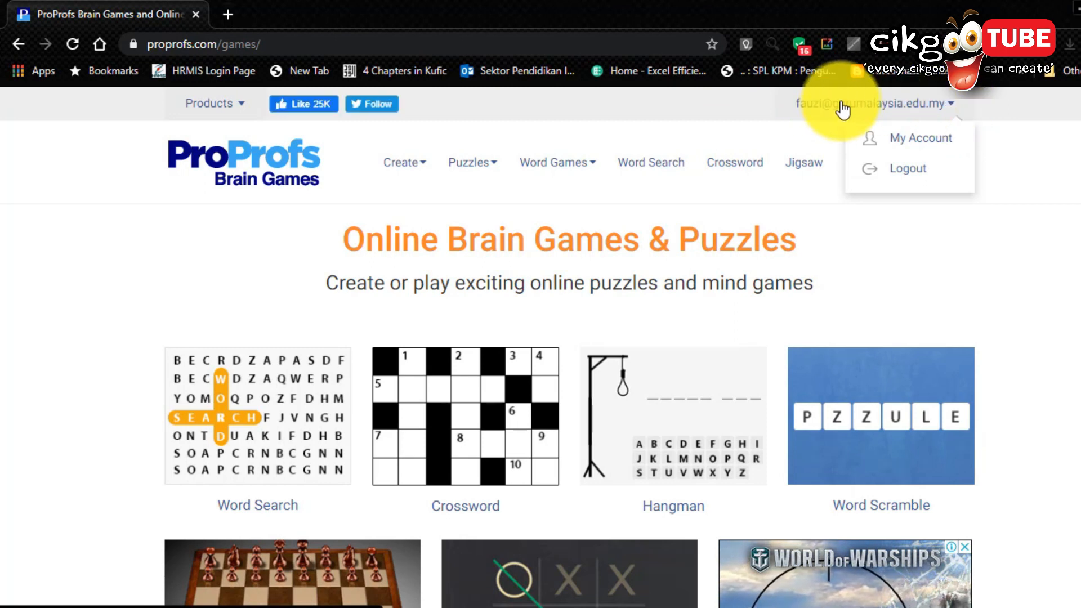
click(69, 249)
Open the Word Search game from the brain games page.
scroll(69, 248, down, 1)
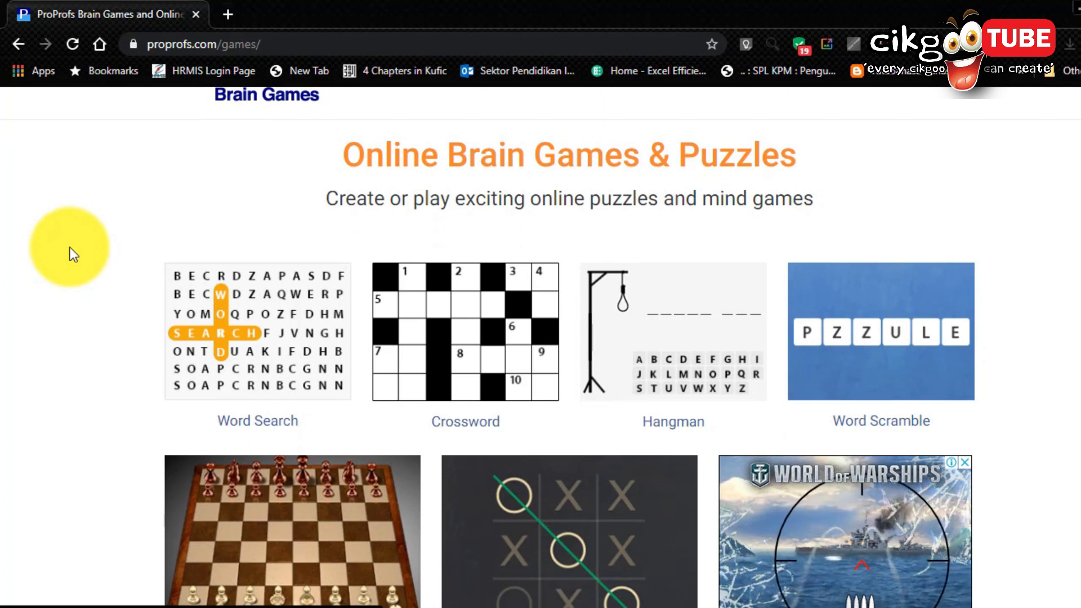
scroll(70, 248, up, 1)
scroll(70, 248, down, 1)
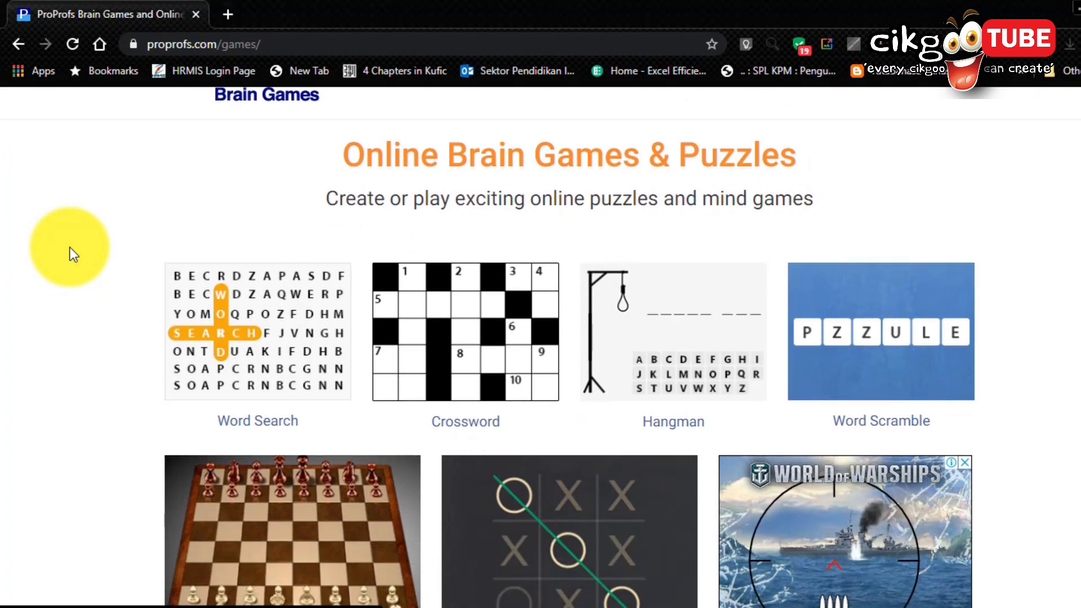
mouse_move(219, 303)
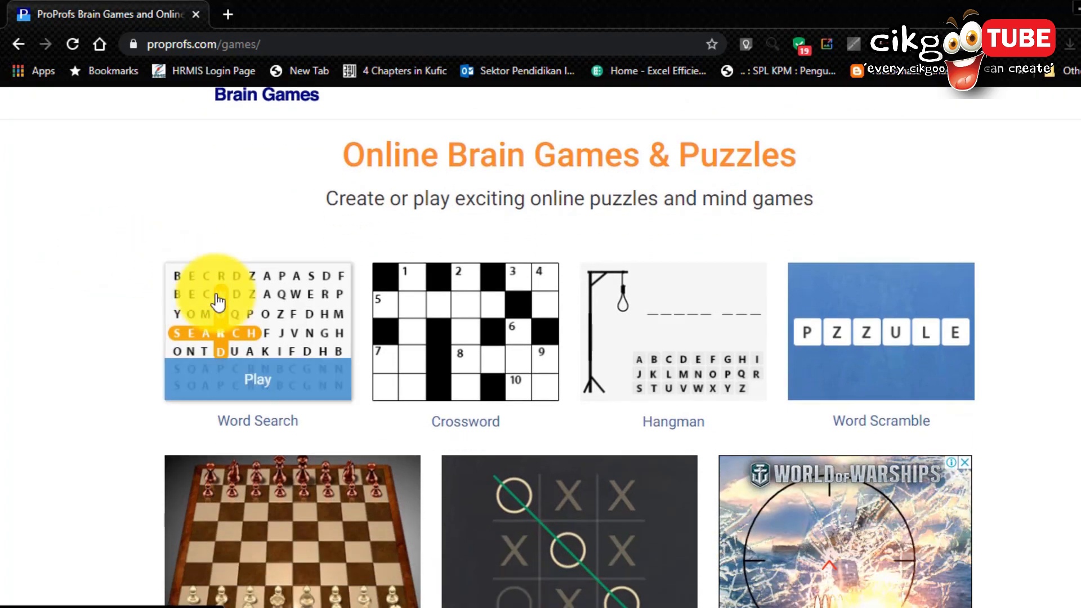
click(271, 333)
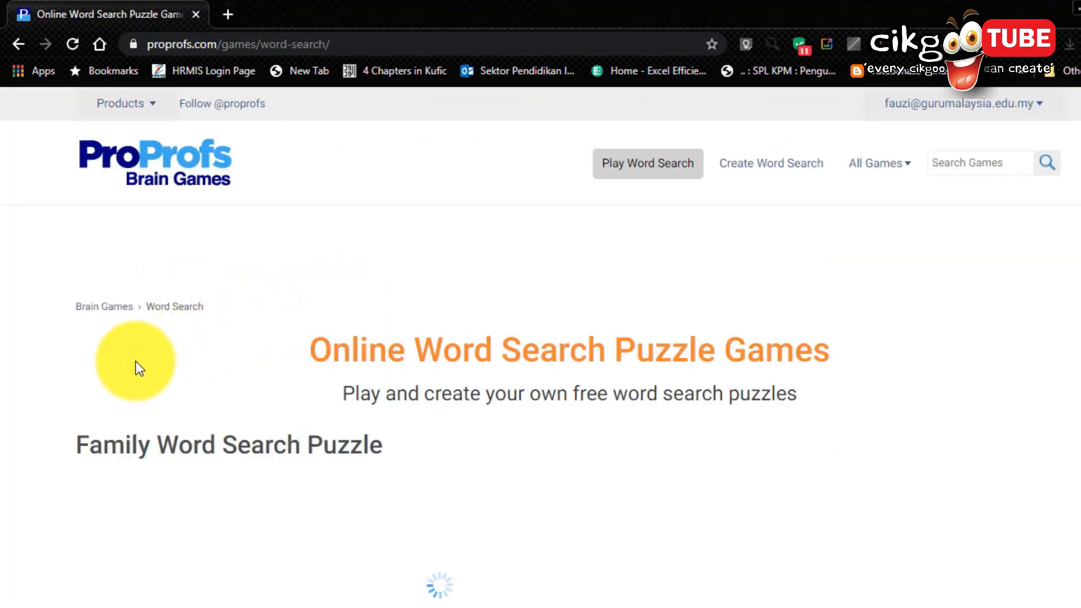
Mark the word DAD diagonally in the grid of the Family Word Search Puzzle.
scroll(69, 372, down, 3)
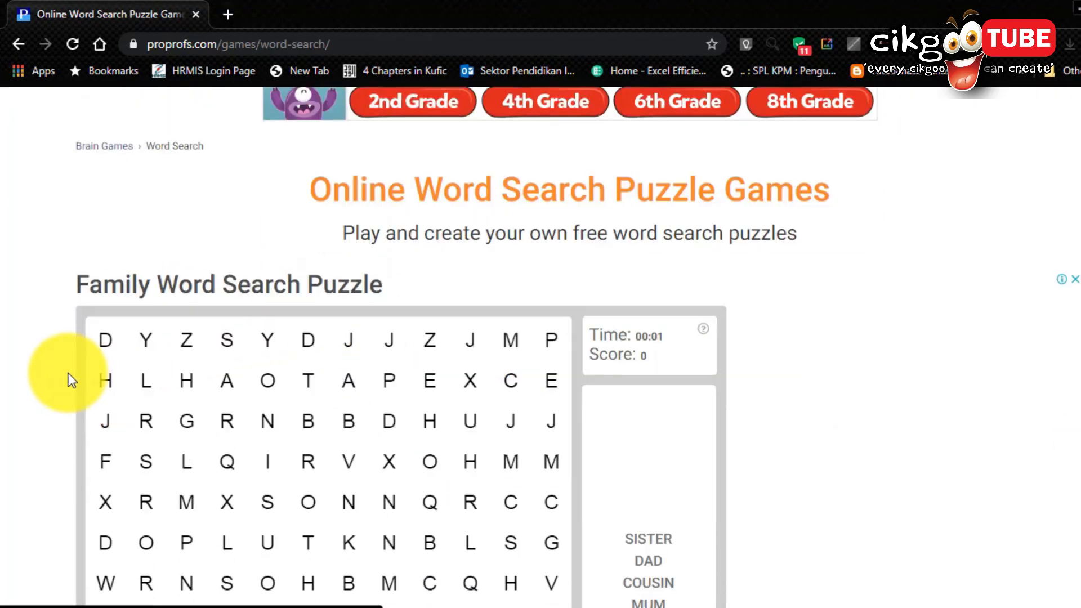
scroll(69, 373, down, 3)
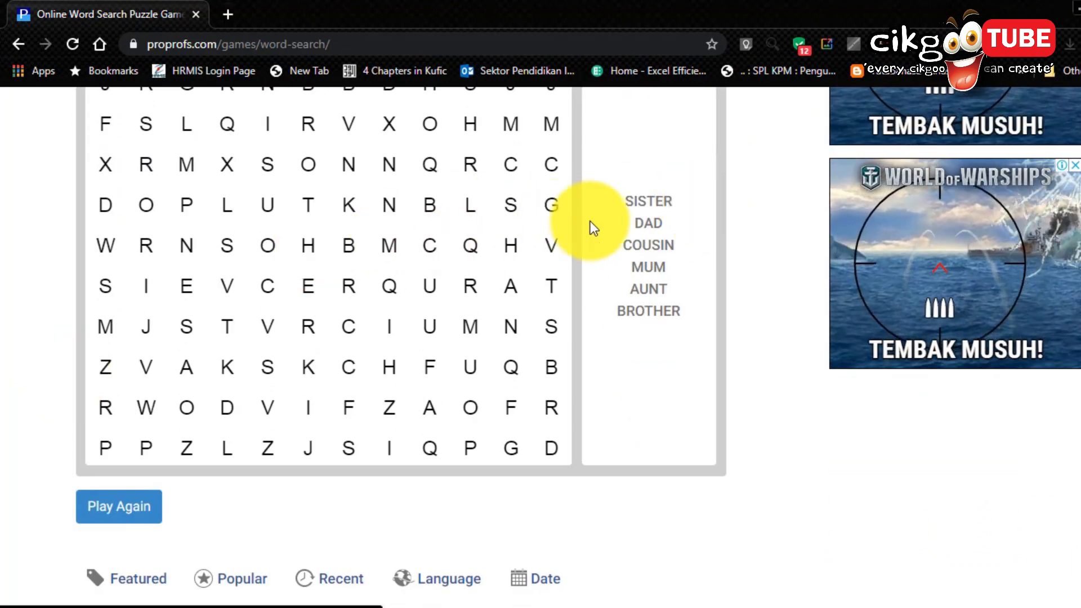
scroll(695, 259, up, 2)
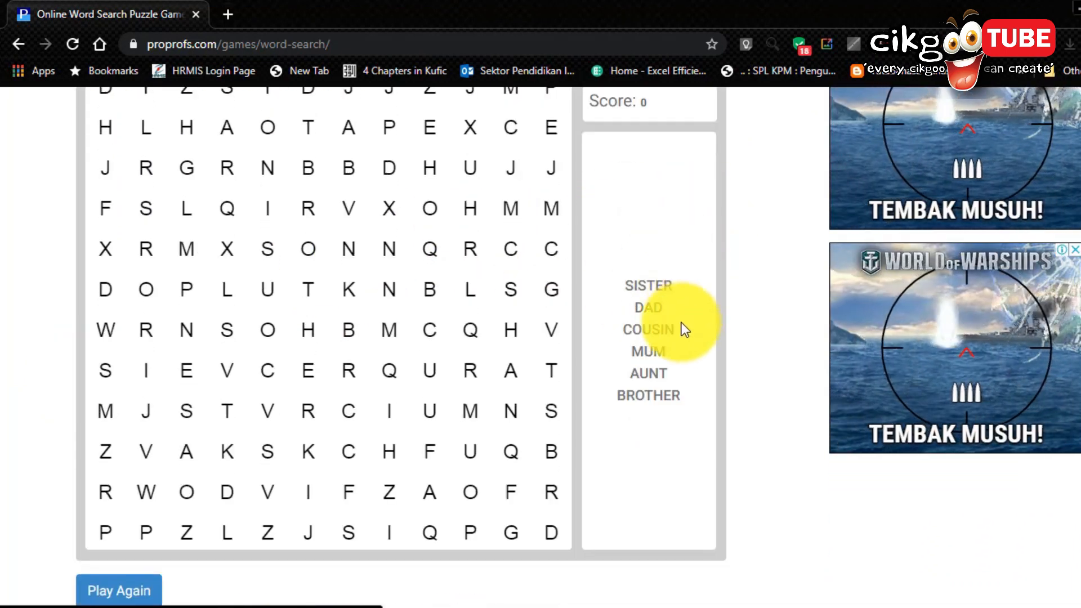
scroll(443, 277, up, 2)
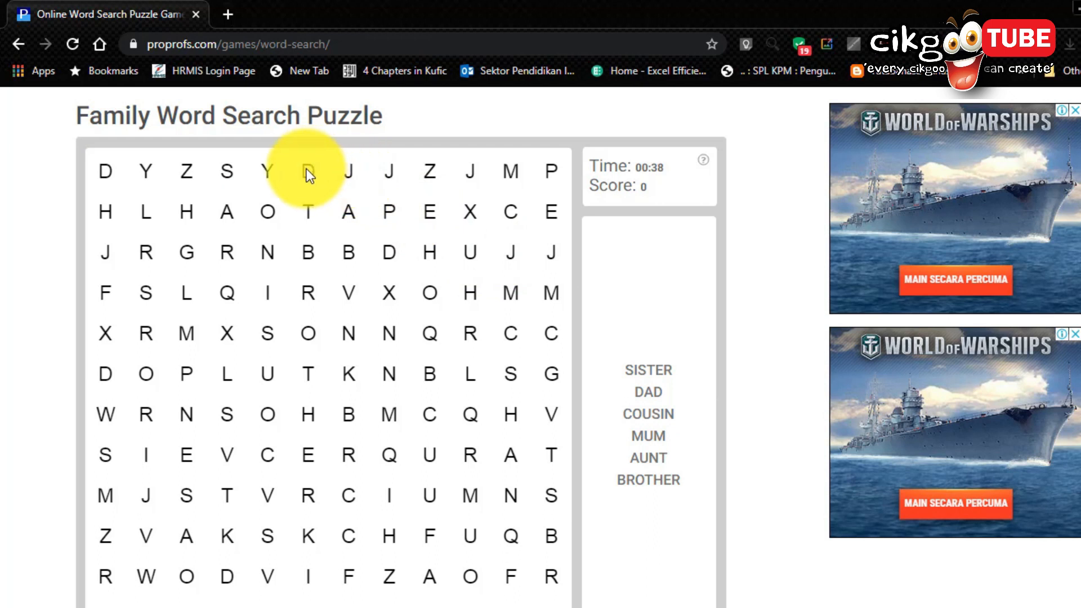
drag(306, 168, 393, 255)
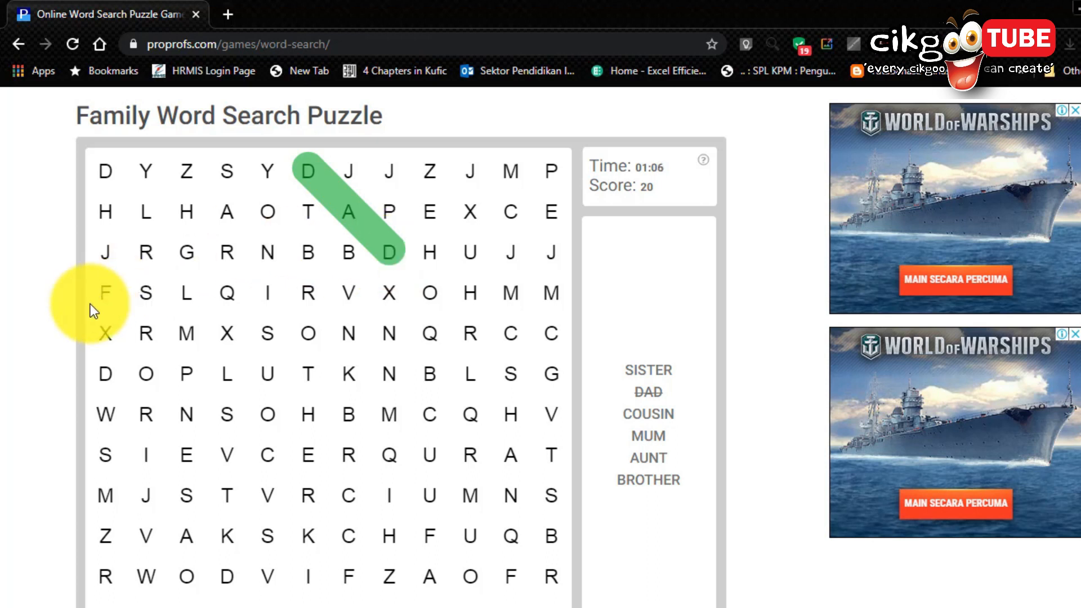
Start creating a new word search game and name it "KUIZ RAMADAN".
scroll(89, 305, down, 5)
scroll(86, 309, down, 2)
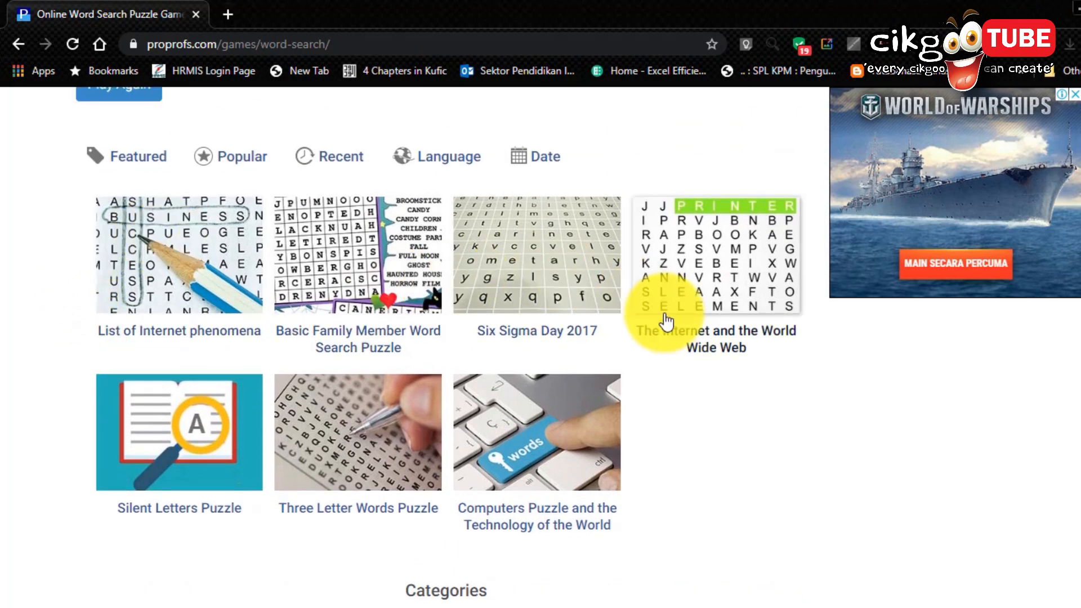
scroll(140, 278, down, 5)
scroll(164, 265, up, 8)
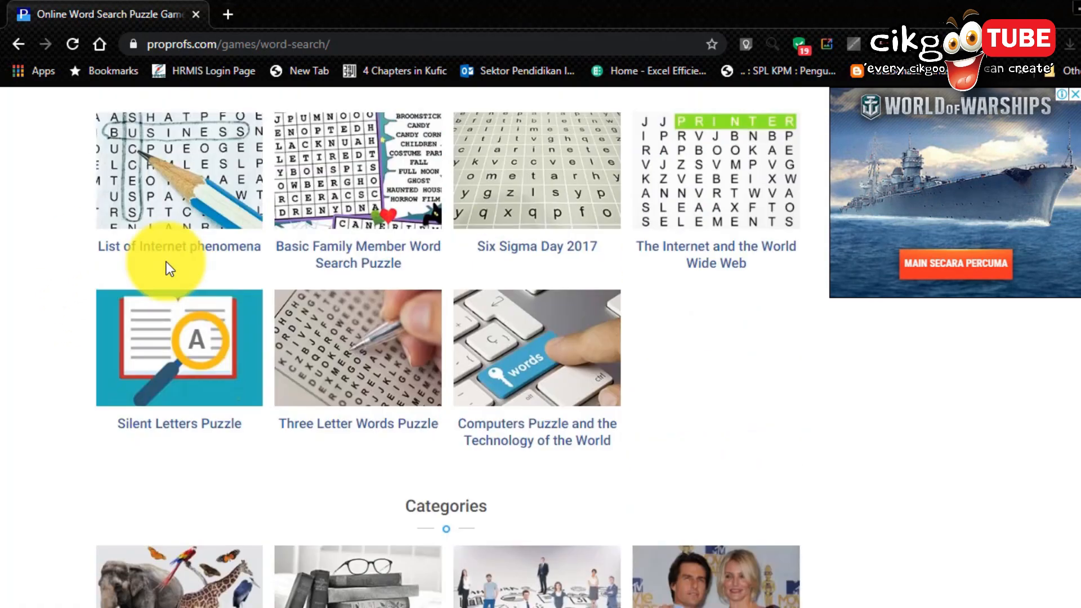
scroll(232, 251, up, 13)
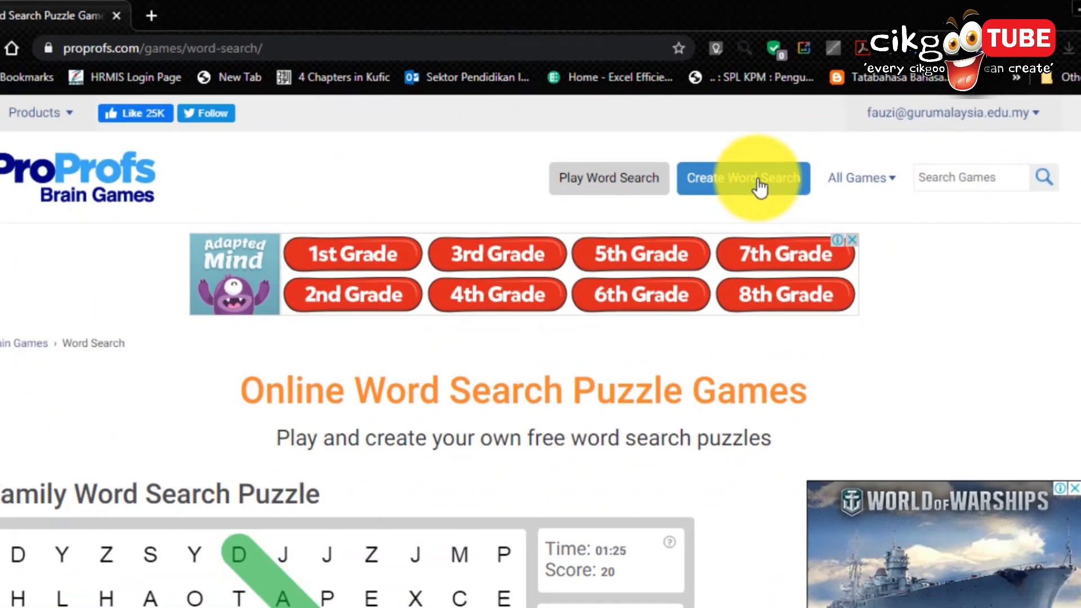
click(760, 186)
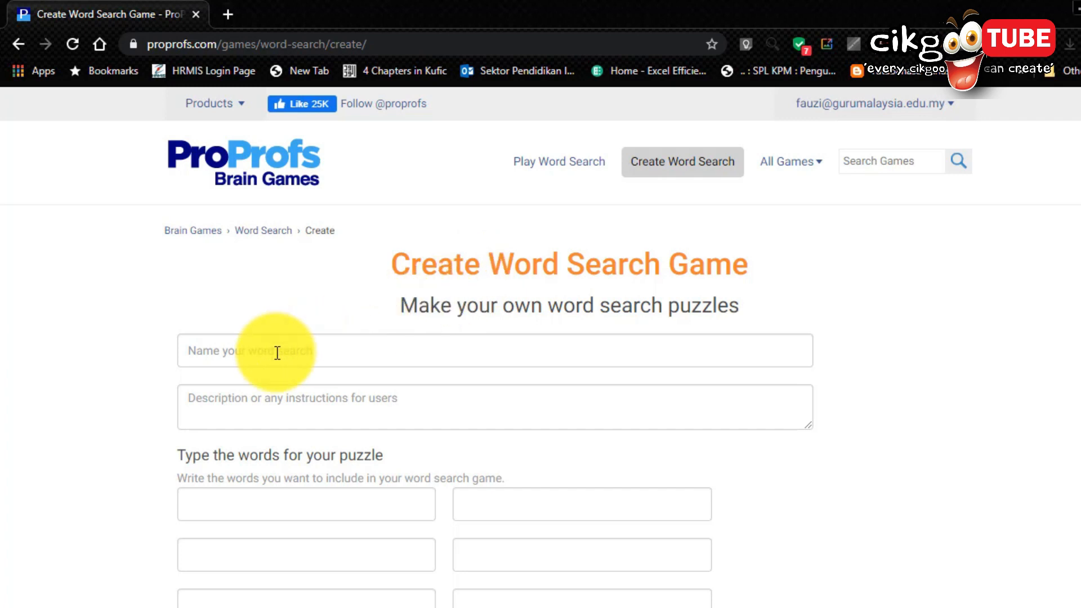
click(246, 359)
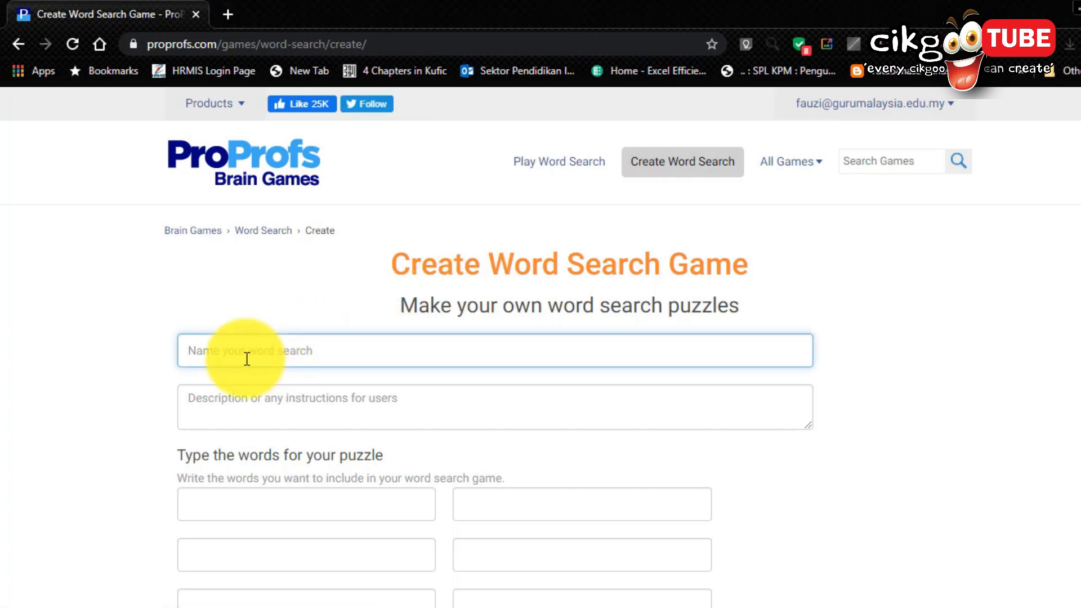
text(KUIZ RAMADAN)
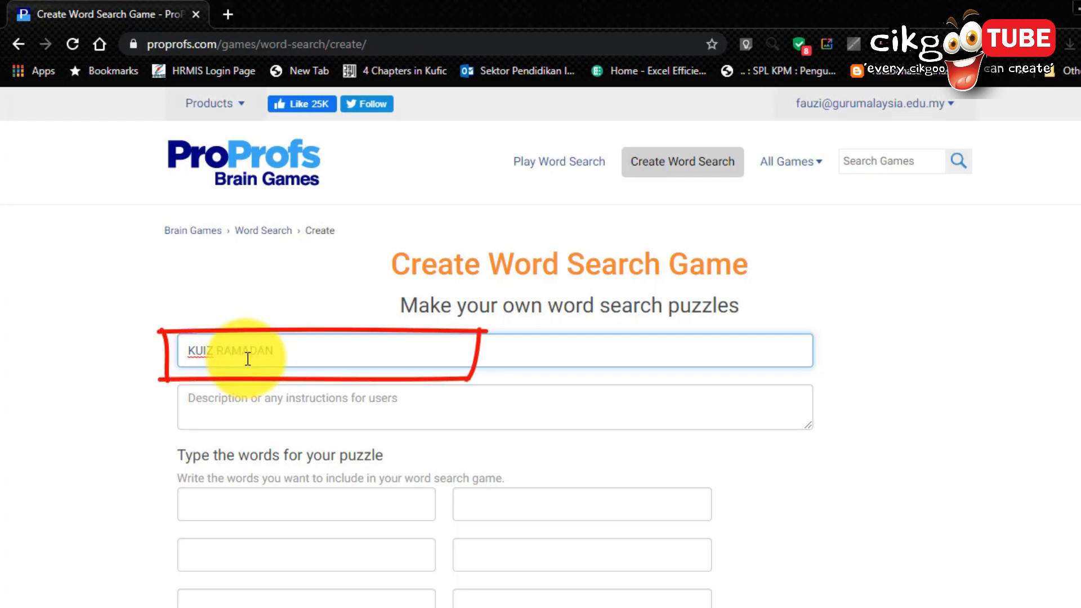
Enter the puzzle description "Sila jawab semua soalan yang diberikan berkaitan bulan Ramadan".
click(224, 398)
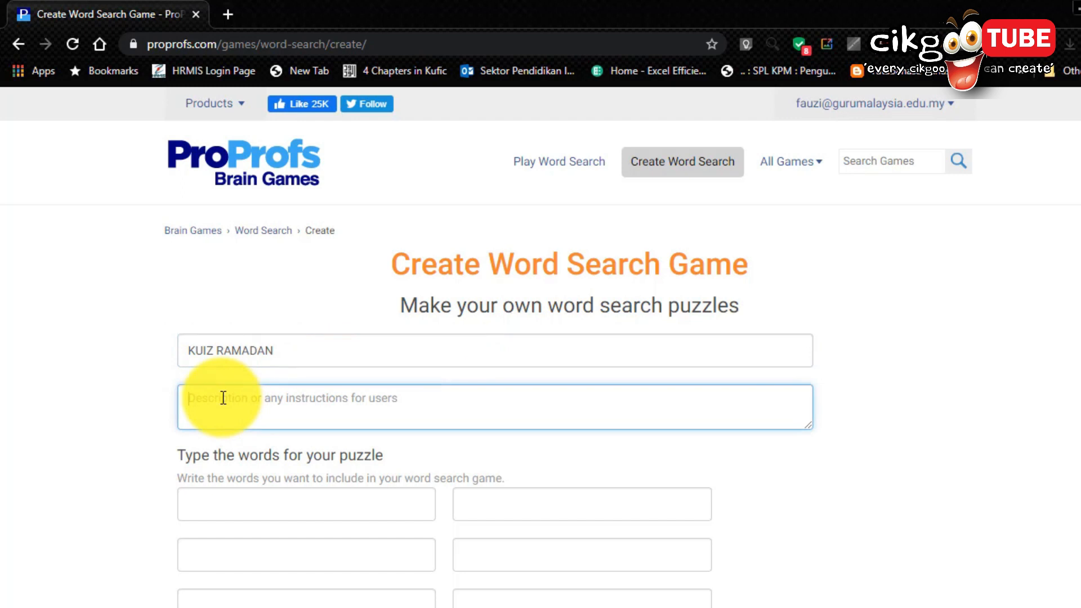
text(Sila jawab)
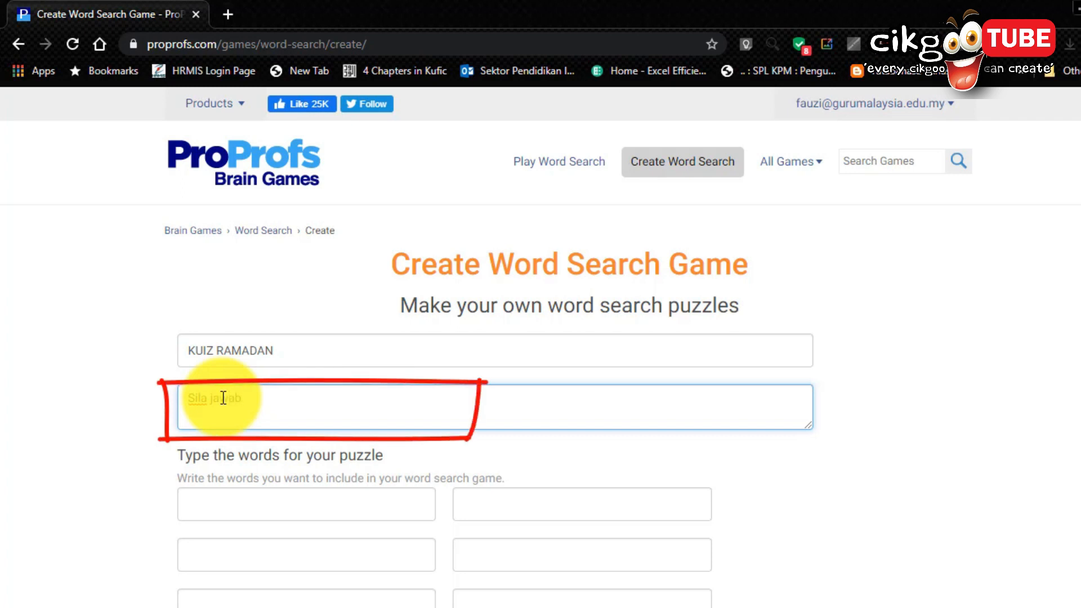
text( semua solan yang)
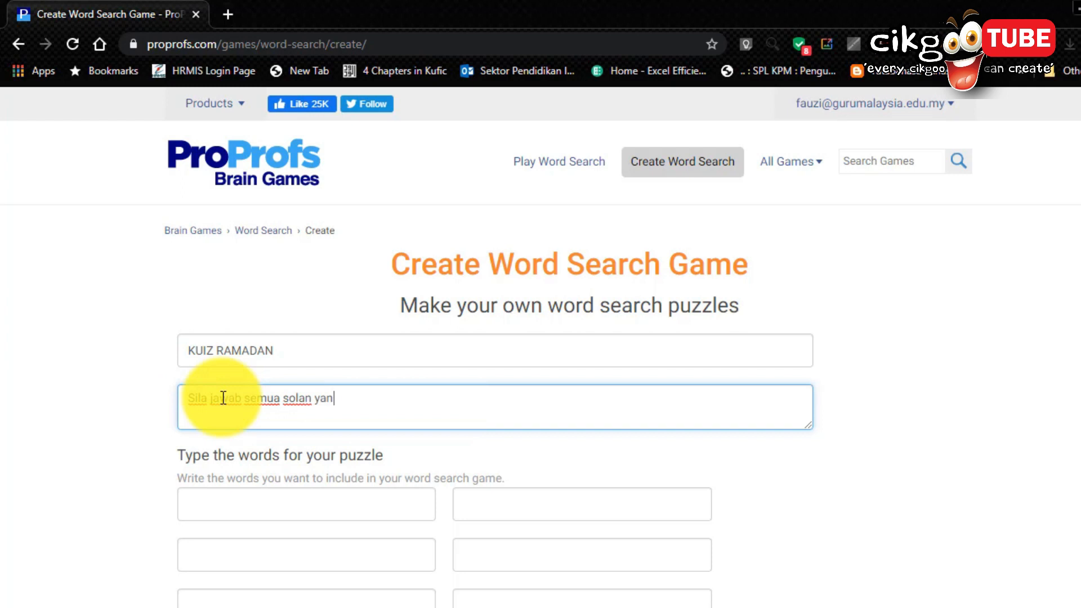
key(BackSpace)
key(BackSpace)
key(BackSpace)
key(BackSpace)
key(BackSpace)
key(BackSpace)
key(BackSpace)
text(alan yang diberikan ber)
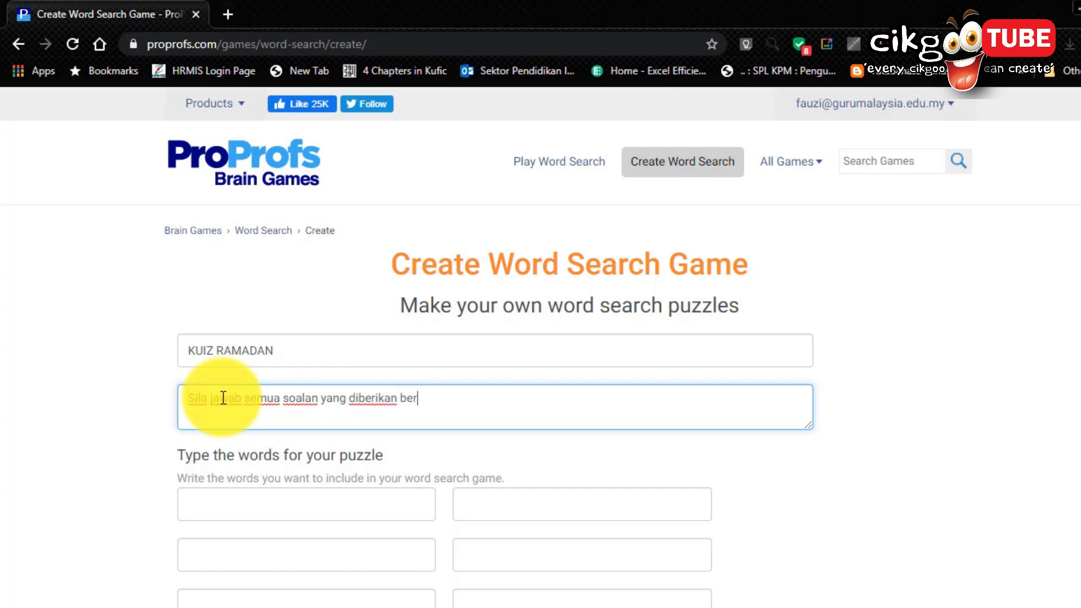
text(kiatan)
key(BackSpace)
key(BackSpace)
key(BackSpace)
key(BackSpace)
key(BackSpace)
key(BackSpace)
text(aitan bulan)
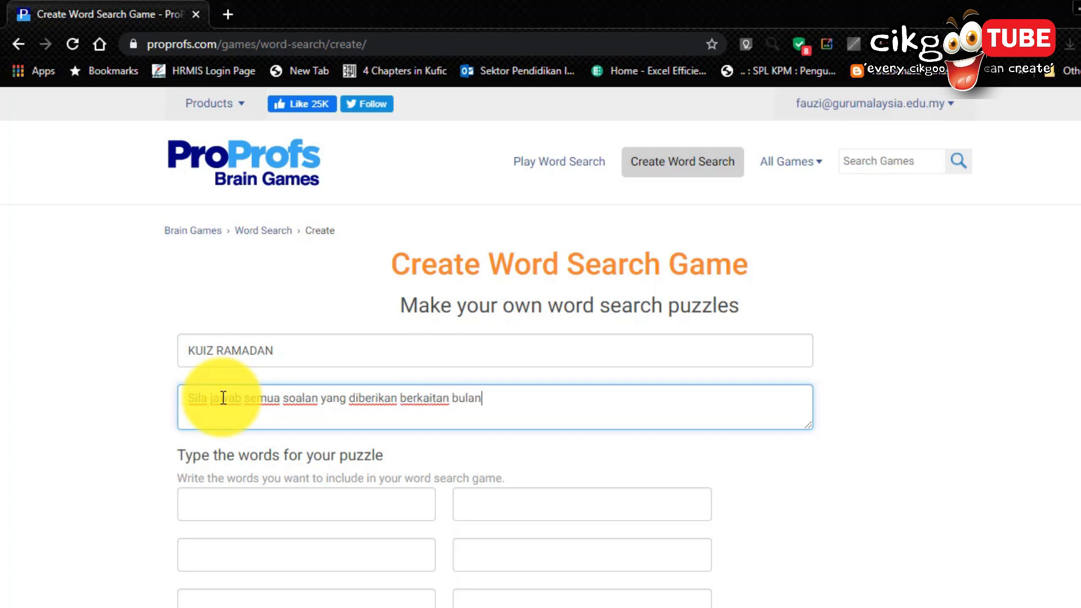
text( Ramadan)
scroll(114, 485, down, 1)
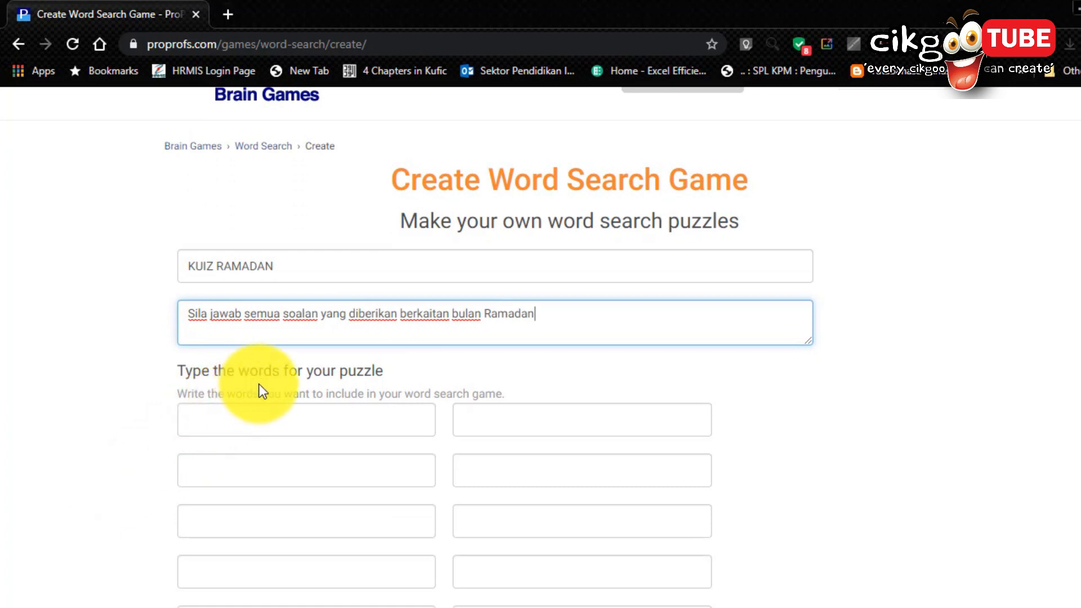
Enter RAMADAN in both fields of the first word row and SAHUR in both fields of the second row.
click(287, 413)
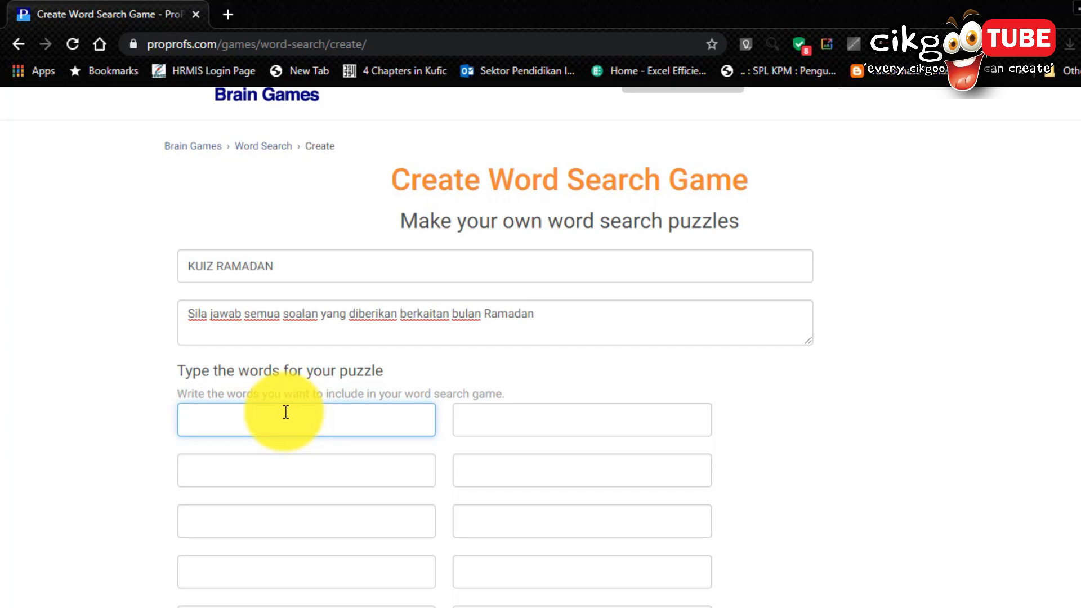
text(RAMADAN)
key(Tab)
text(RAMAA)
key(BackSpace)
text(DAN)
key(Tab)
text(SAHUR)
key(Tab)
text(SAHUR)
key(Tab)
Enter TARAWIKH in both fields of the third word row.
scroll(313, 390, down, 3)
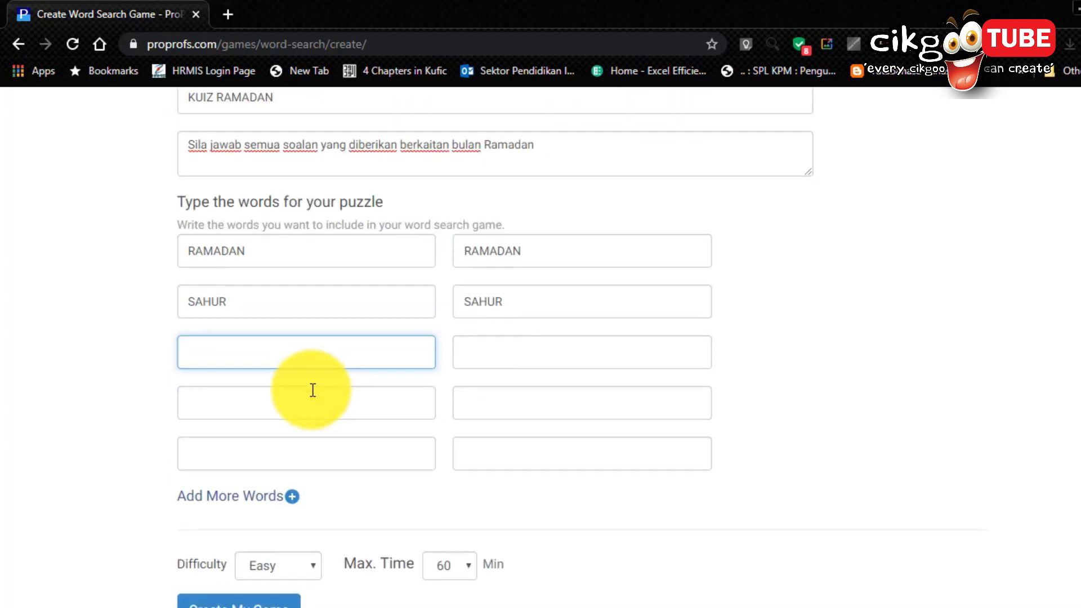
text(TARAWIKH)
key(Tab)
text(TARA)
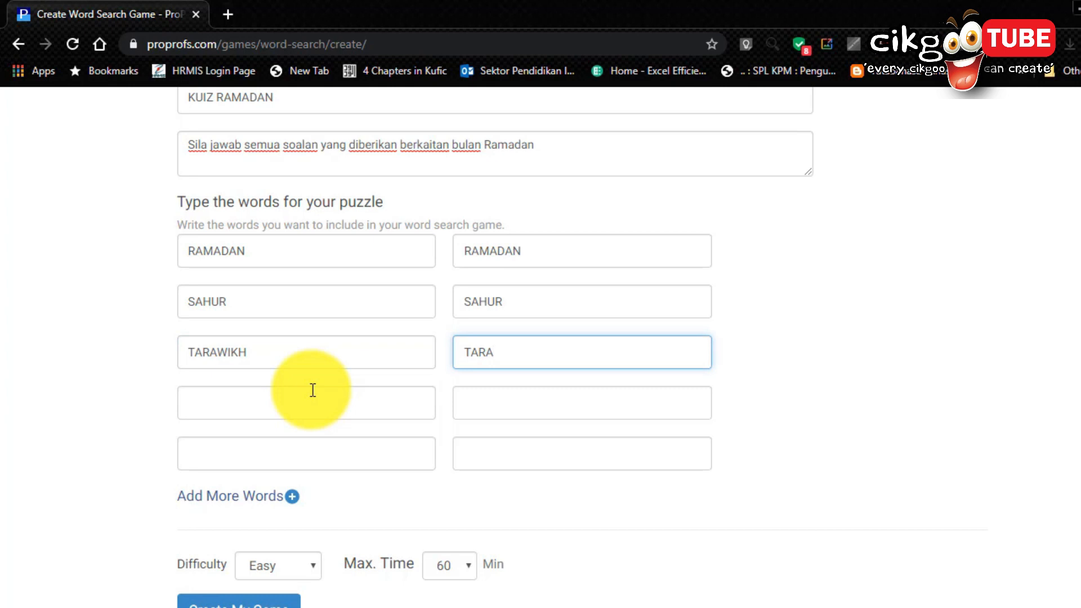
text(WIKH)
key(Tab)
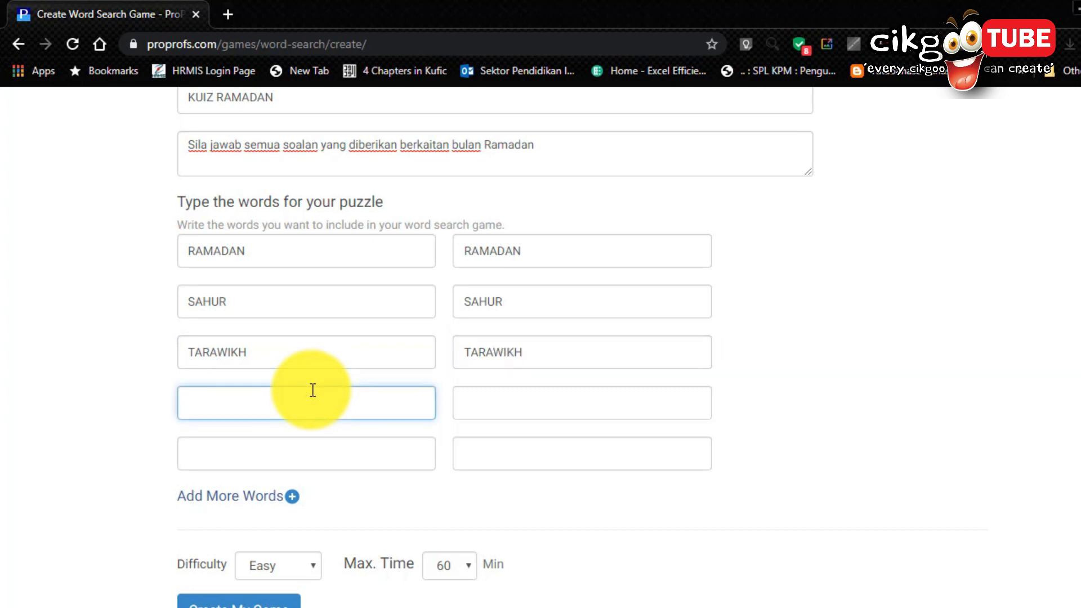
Fill both fields of the fourth word row with KURMA and both fields of the fifth row with SEDEKAH.
text(KURMA)
key(Tab)
text(KURMA)
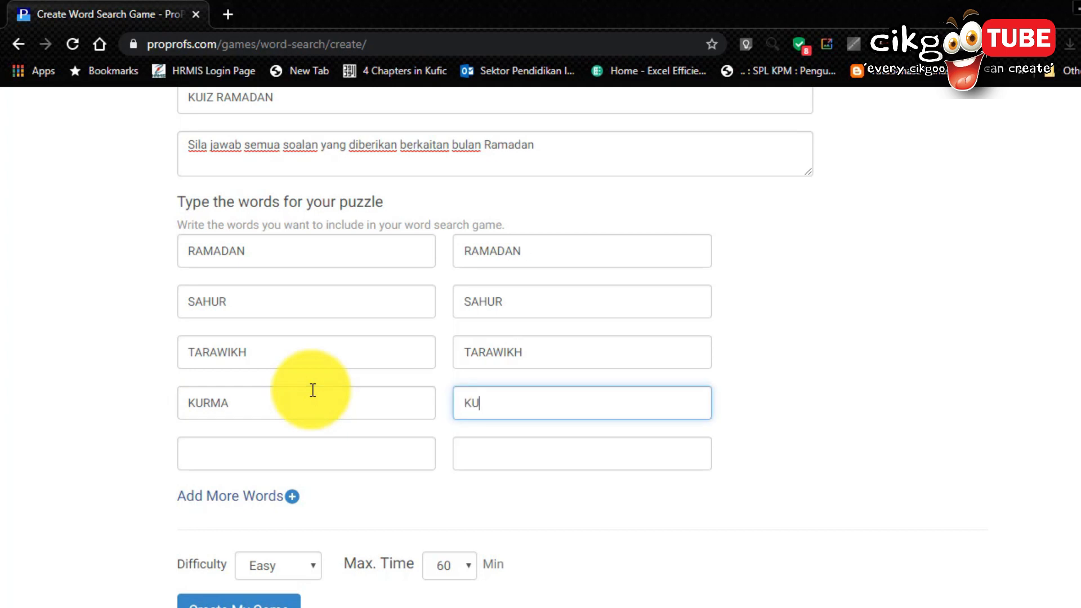
key(Tab)
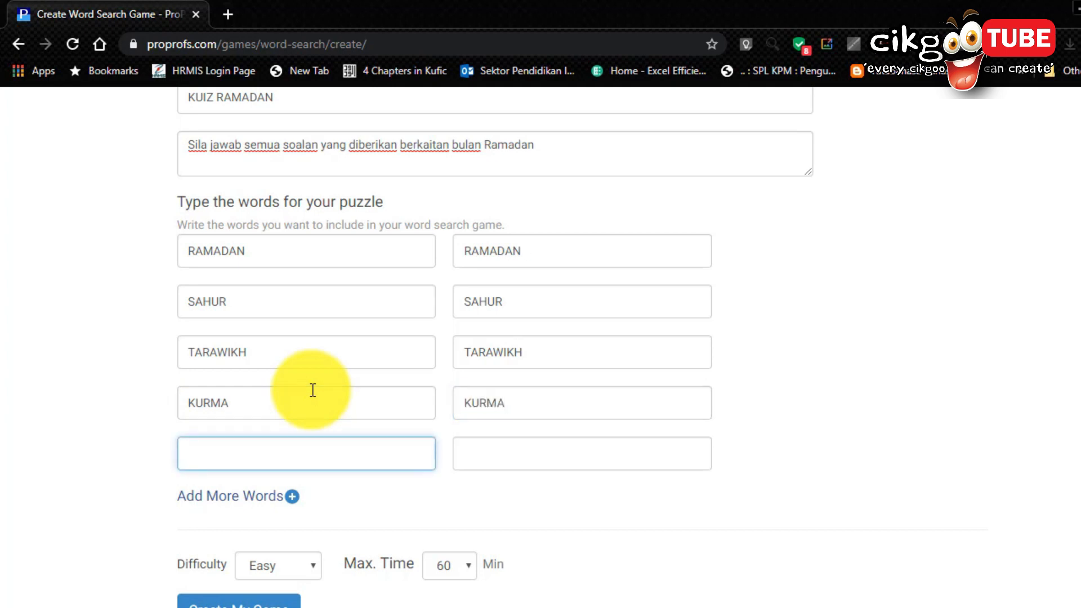
text(SEDEKAH)
key(Tab)
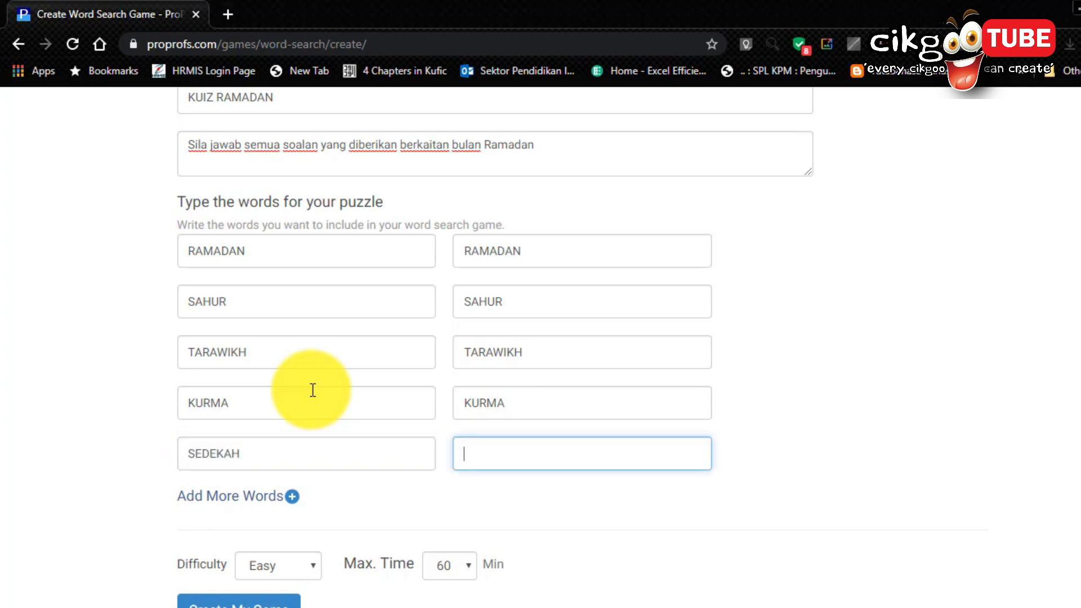
text(SEDEKAH)
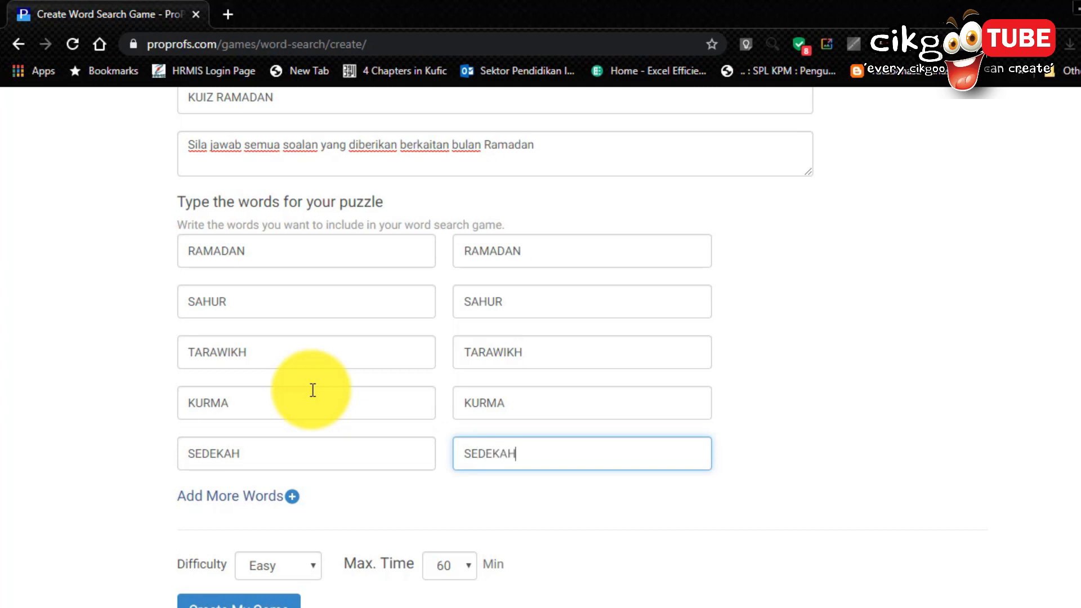
click(263, 254)
click(257, 309)
click(280, 353)
click(263, 406)
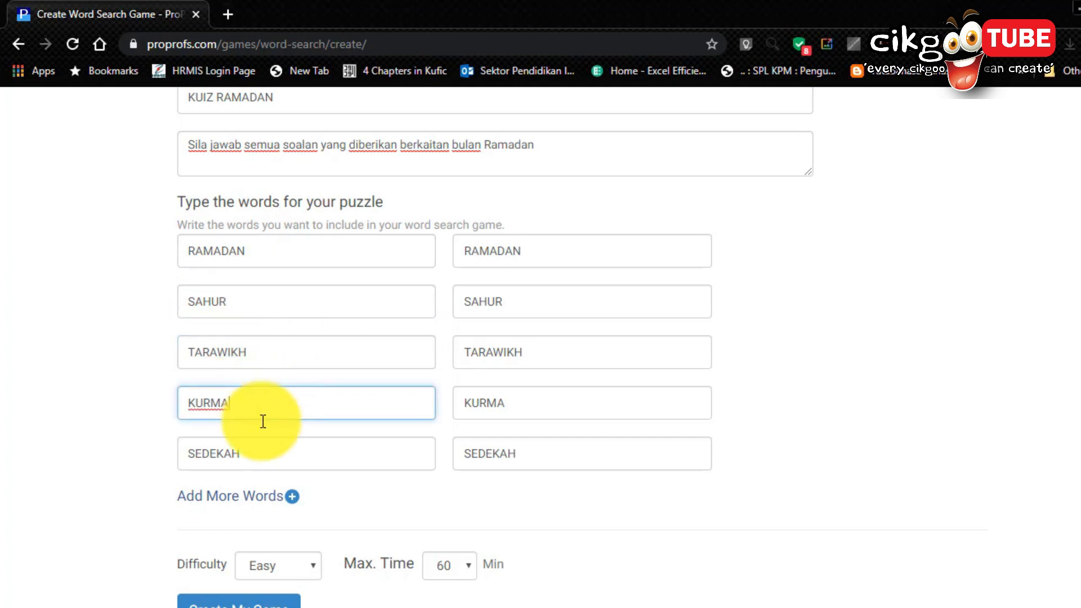
click(267, 449)
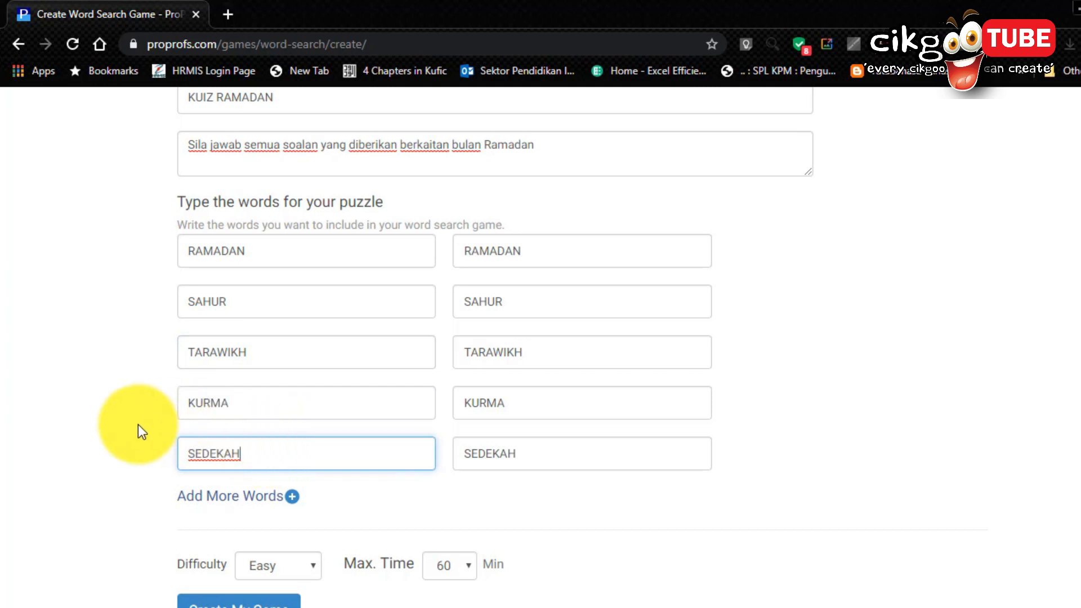
Add a sixth word row to the puzzle and enter IKTIKAF in both of its fields.
scroll(138, 427, down, 3)
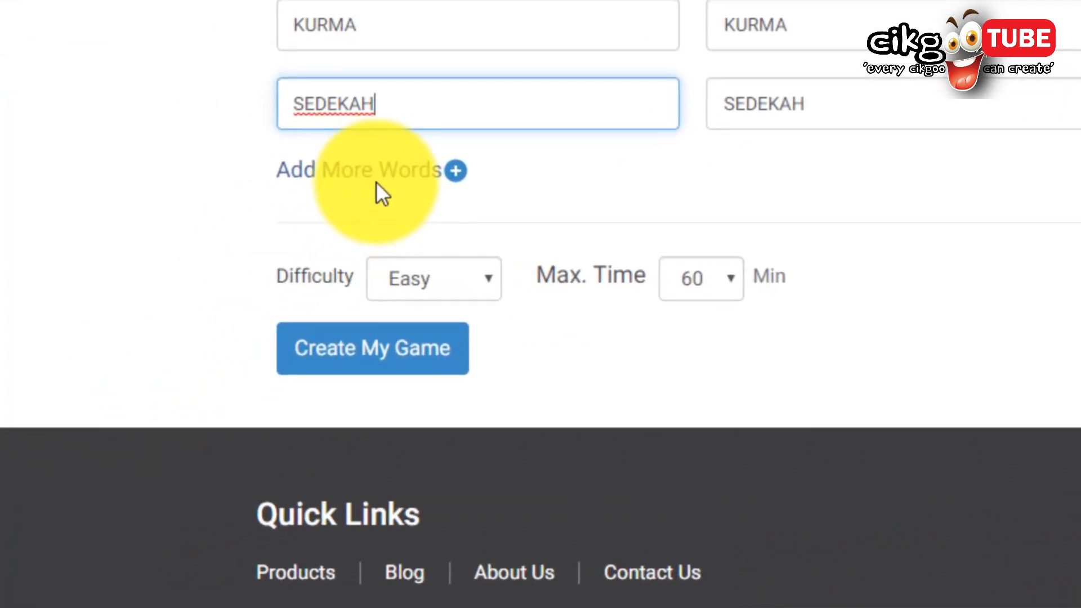
click(375, 185)
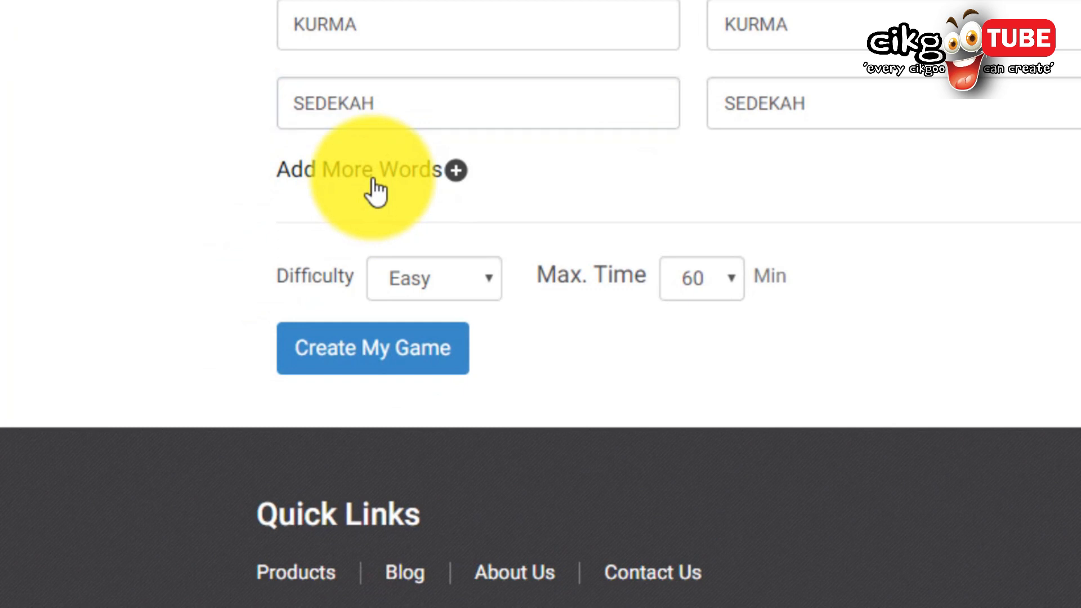
click(375, 179)
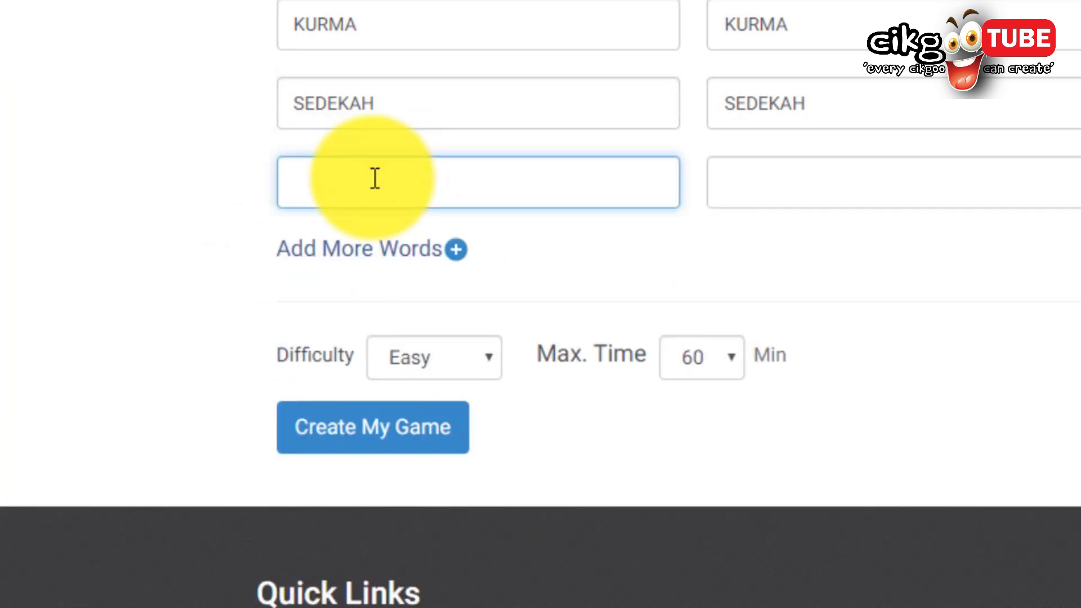
scroll(375, 181, up, 2)
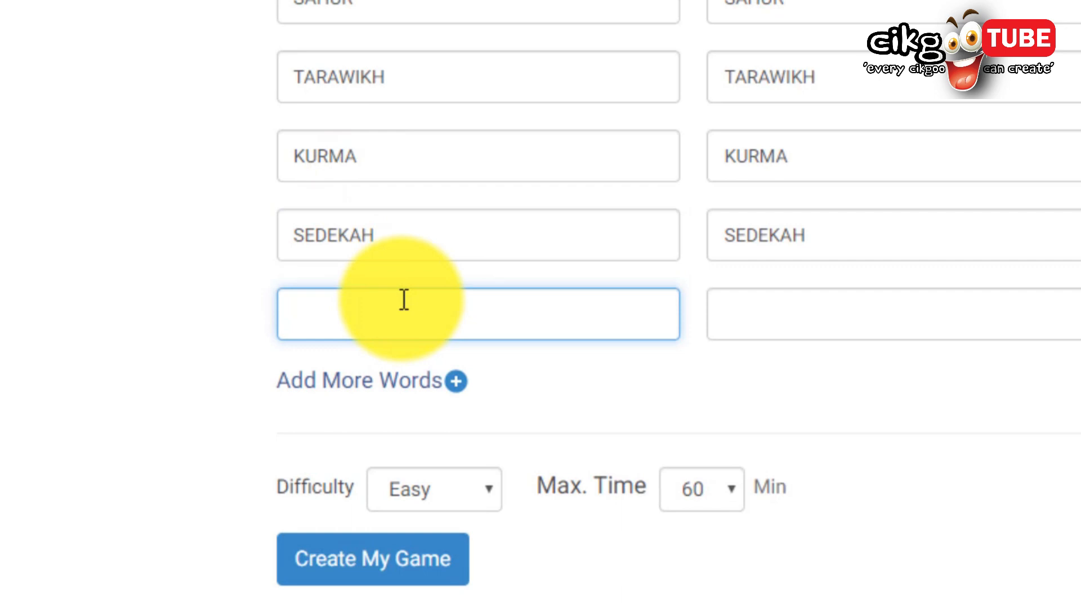
text(IKTIKAF)
key(Tab)
text(IKTIKAF)
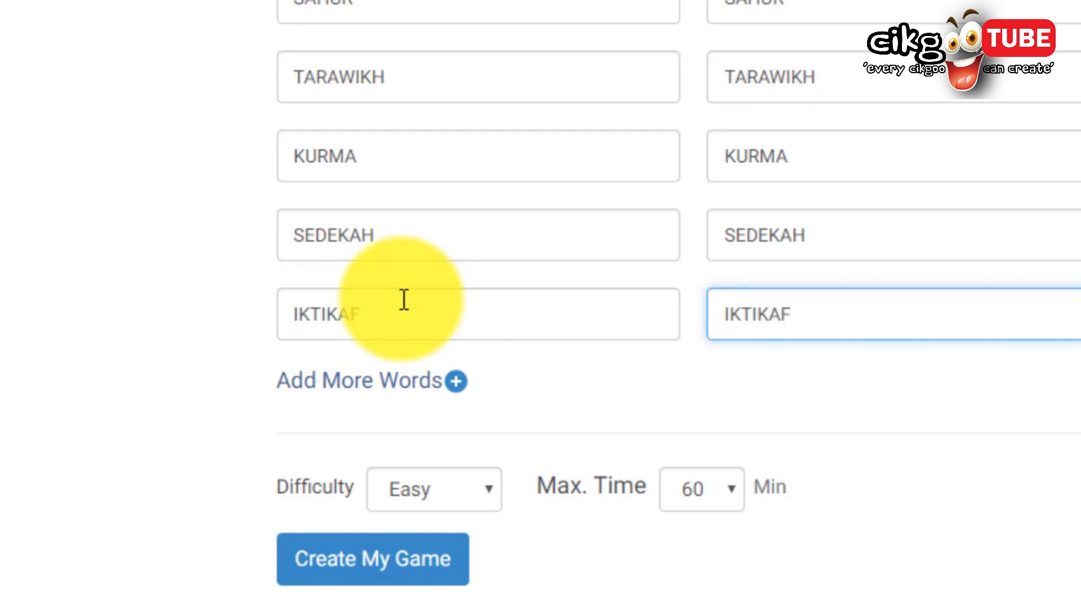
Add a seventh word row to the puzzle and enter TADARUS in both of its fields.
click(352, 385)
click(353, 387)
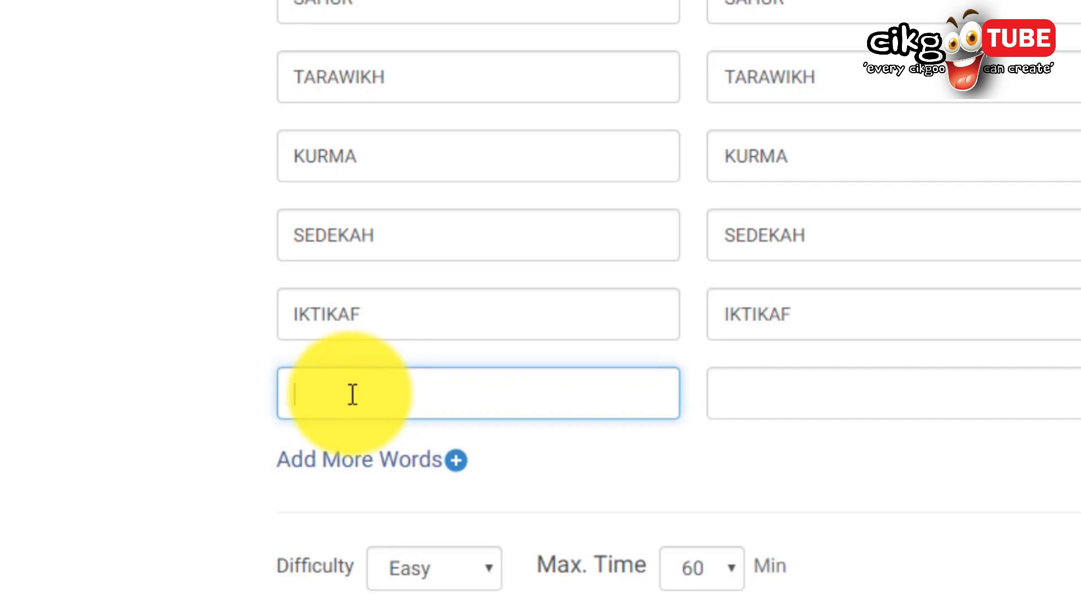
text(TADARUS)
key(Tab)
text(TADARUS)
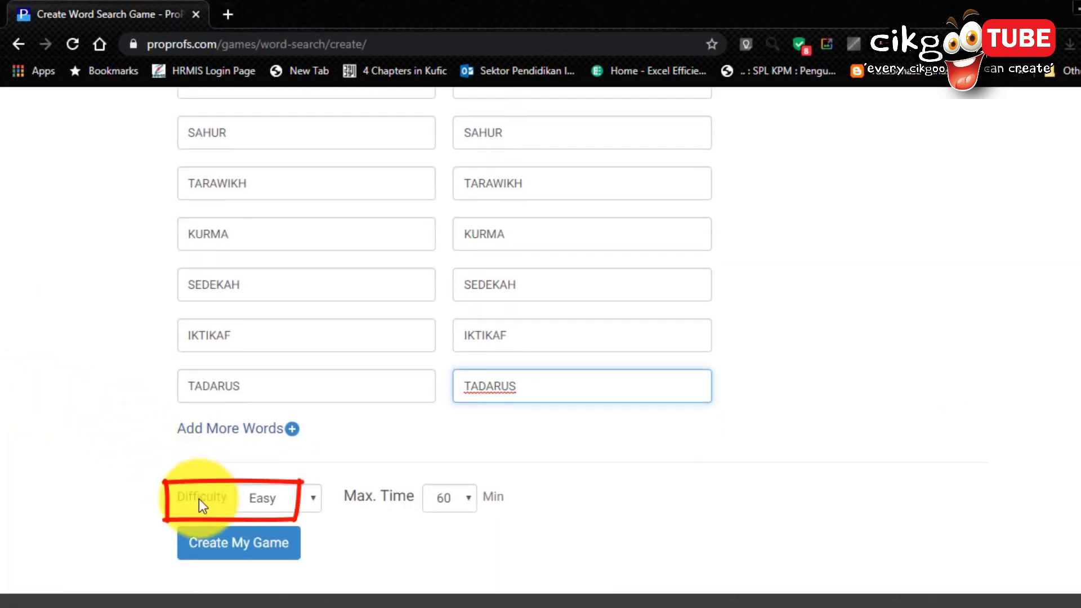
Set the puzzle's difficulty to Easy and its maximum time to 60 minutes.
click(298, 508)
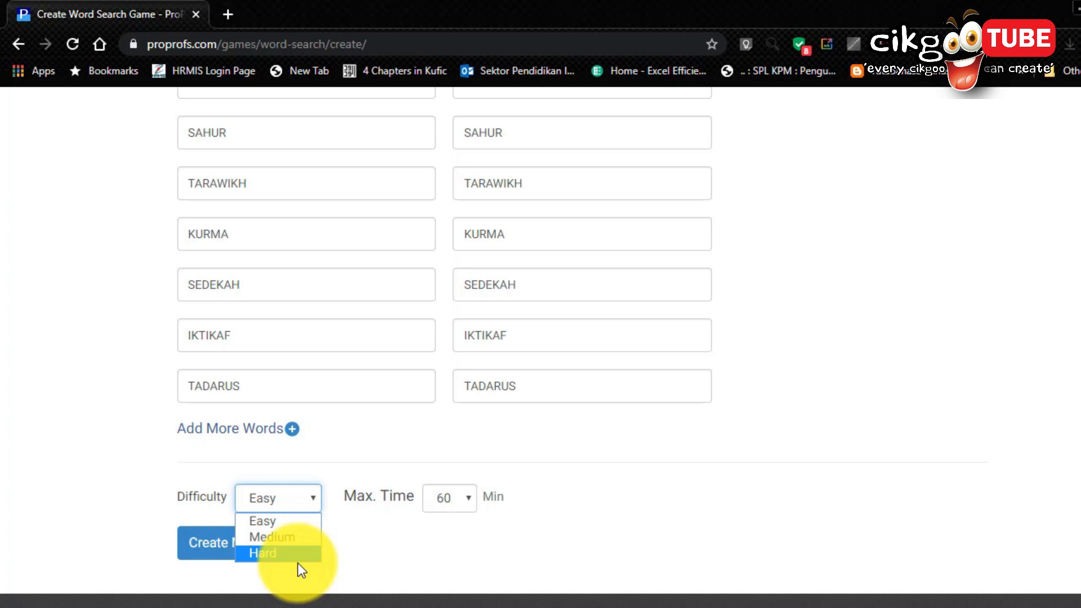
click(307, 522)
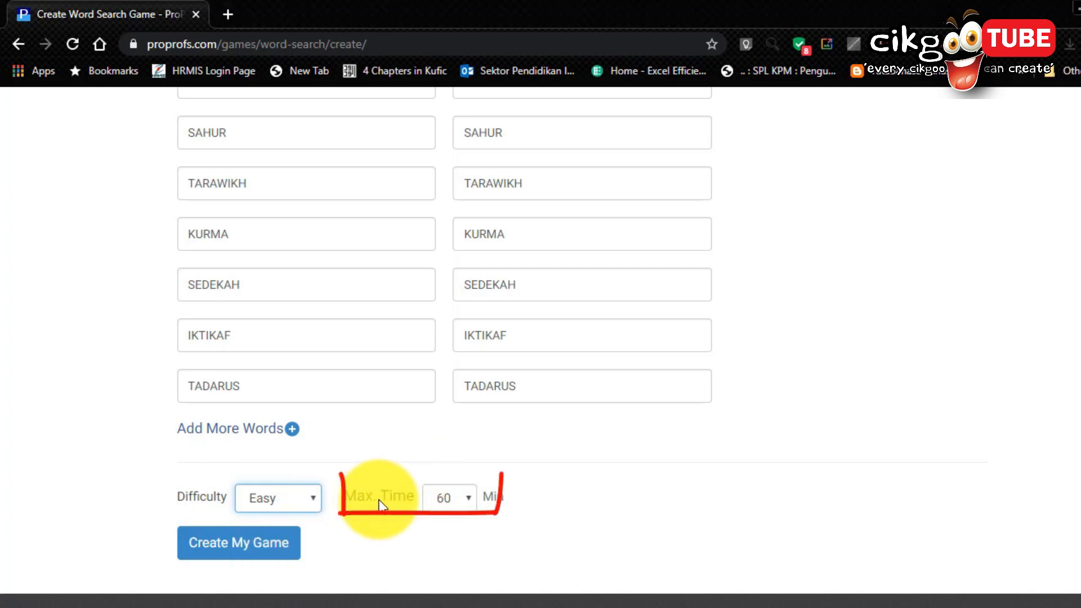
click(455, 498)
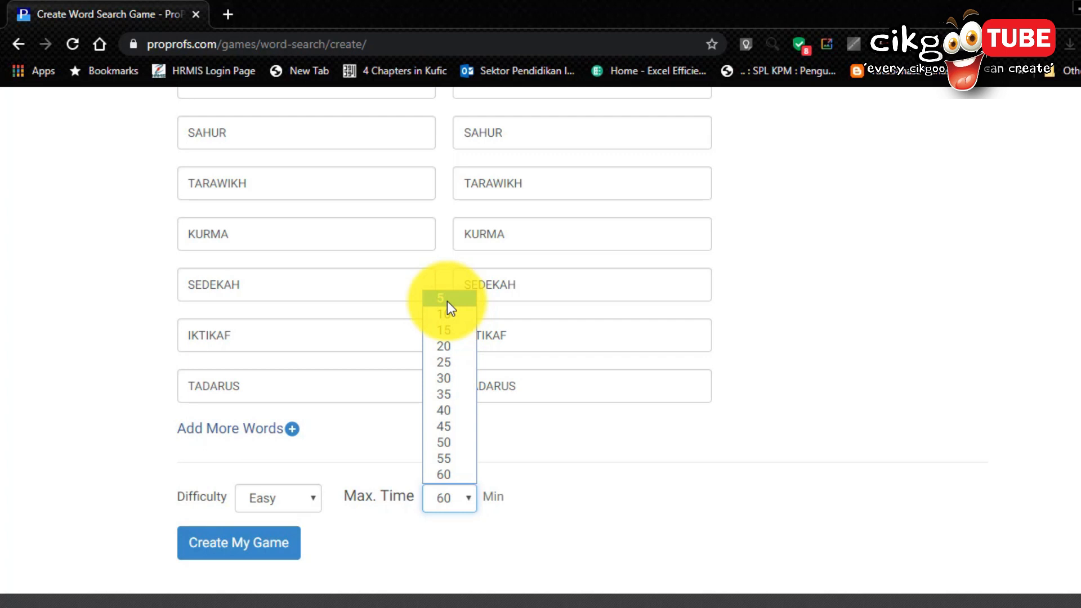
click(438, 476)
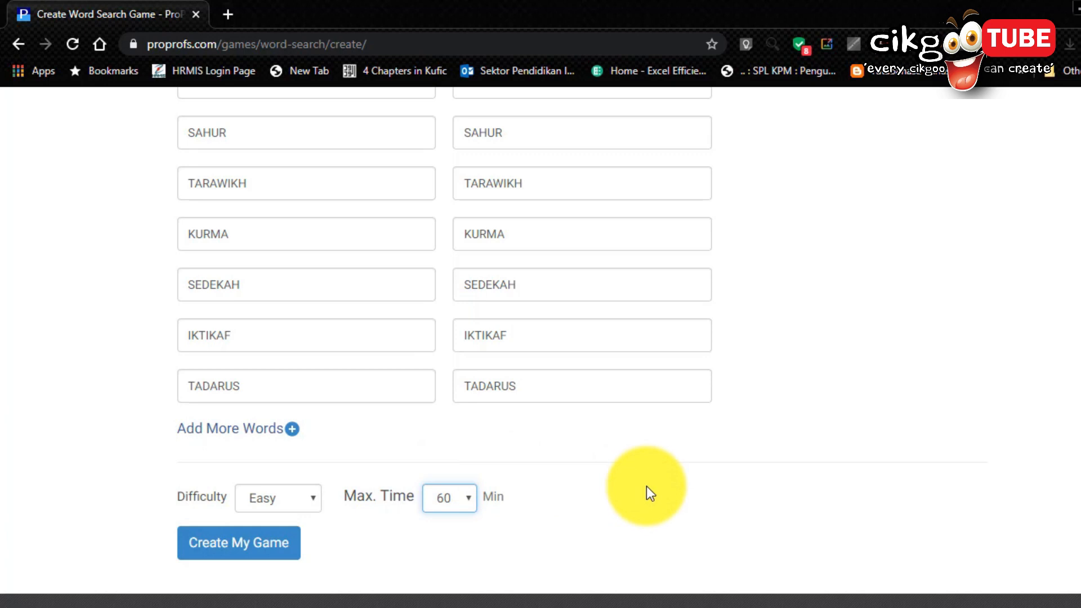
Create the word search game from the completed form and open it for playing.
scroll(647, 485, down, 2)
scroll(647, 491, up, 2)
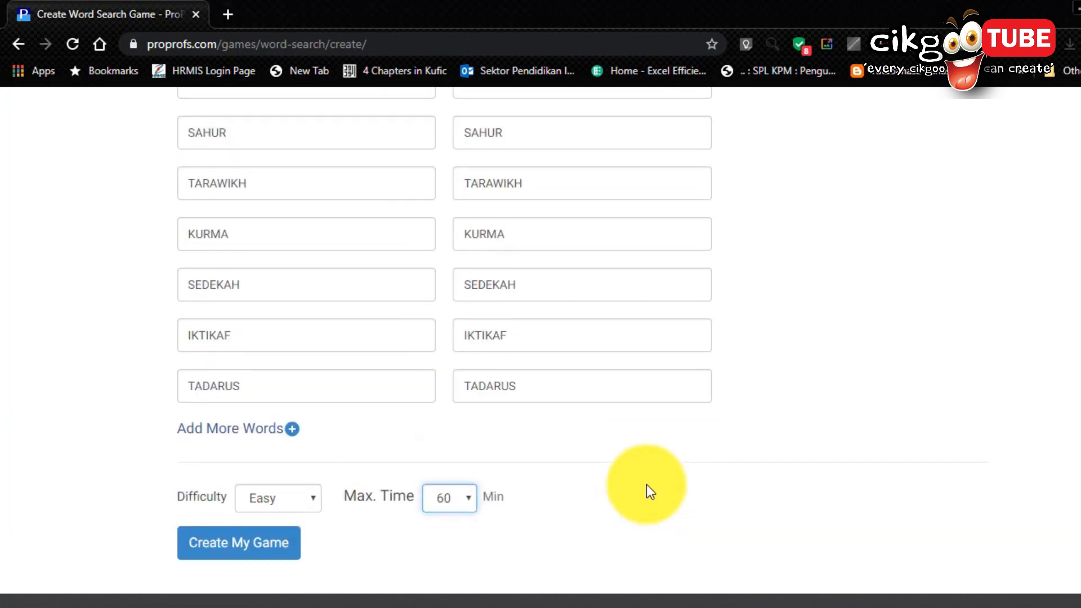
scroll(647, 491, up, 2)
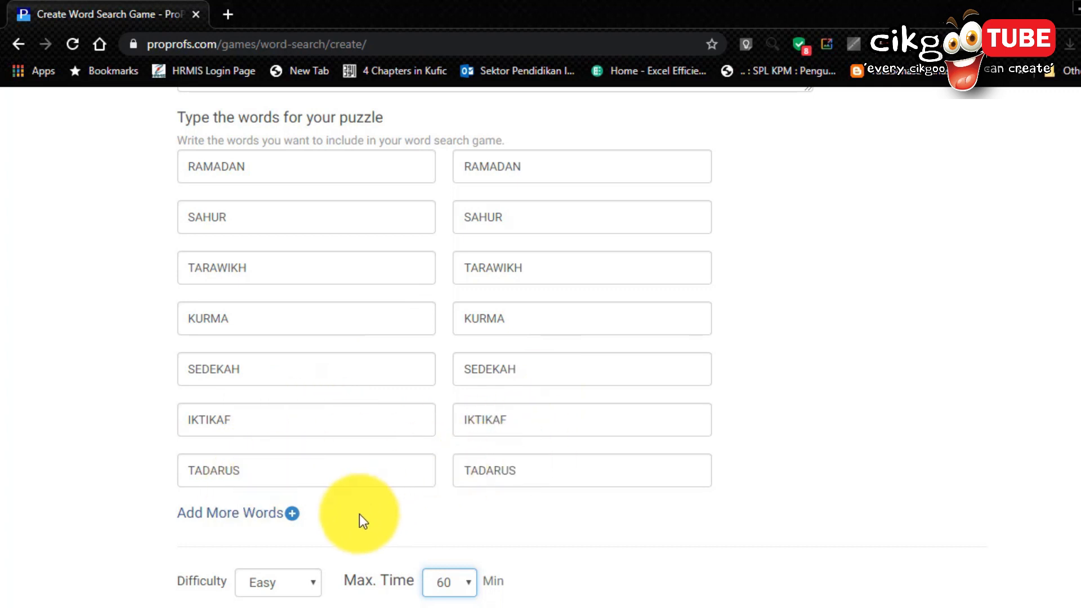
scroll(358, 516, down, 3)
scroll(356, 515, up, 6)
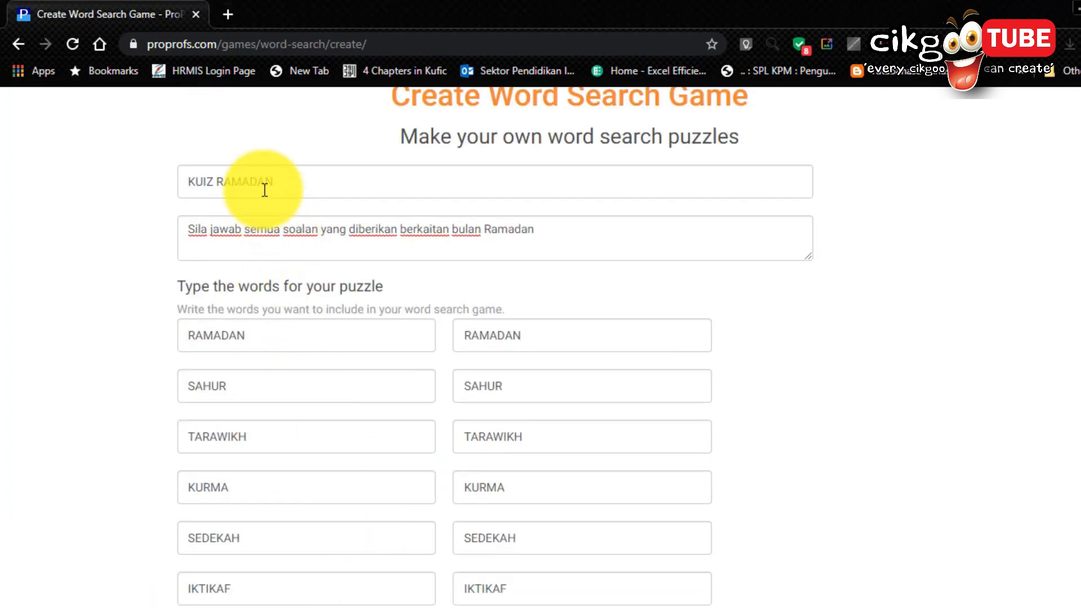
scroll(236, 225, down, 6)
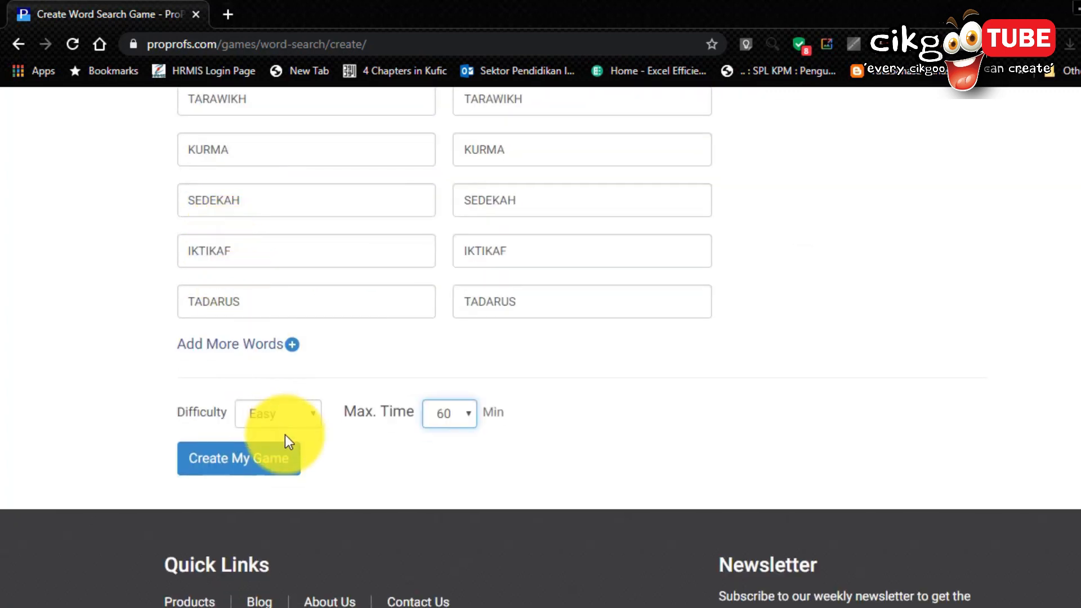
click(221, 466)
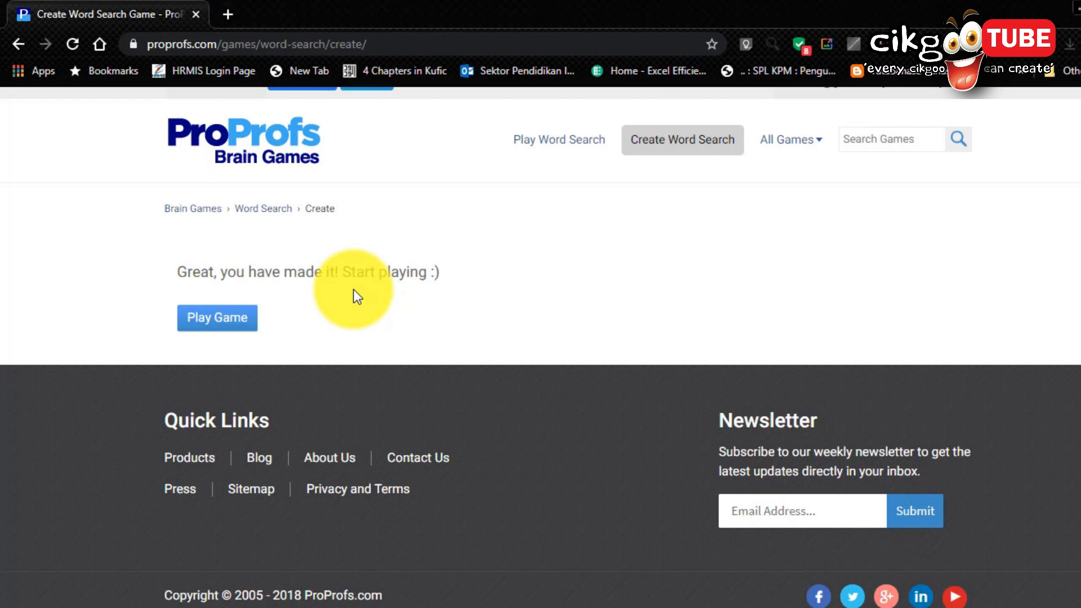
click(216, 319)
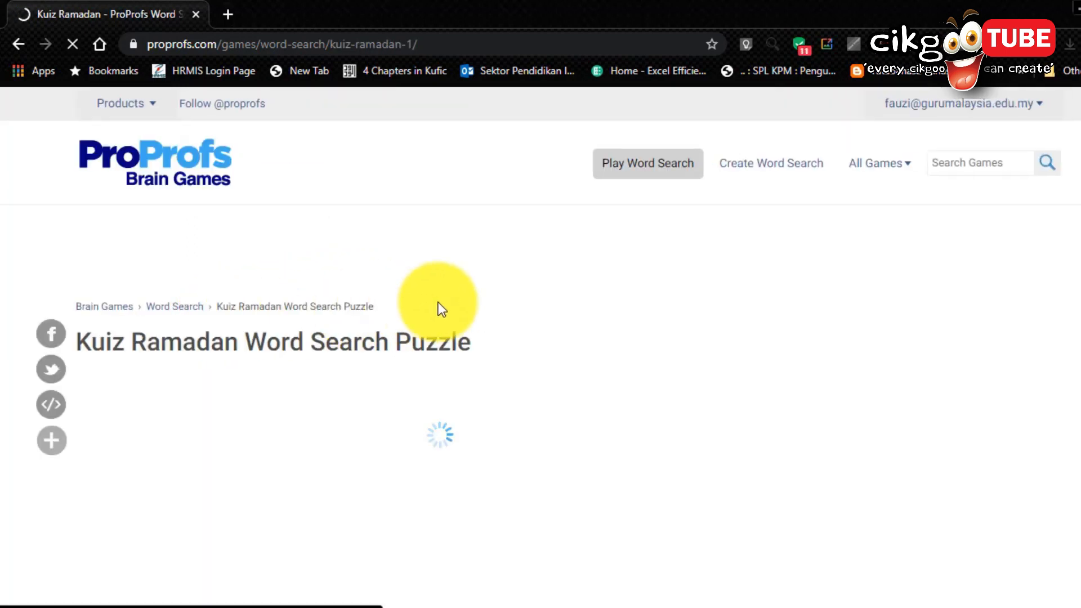
Examine the letter grid, timer and word list of the Kuiz Ramadan Word Search Puzzle.
scroll(526, 278, down, 1)
scroll(526, 278, down, 5)
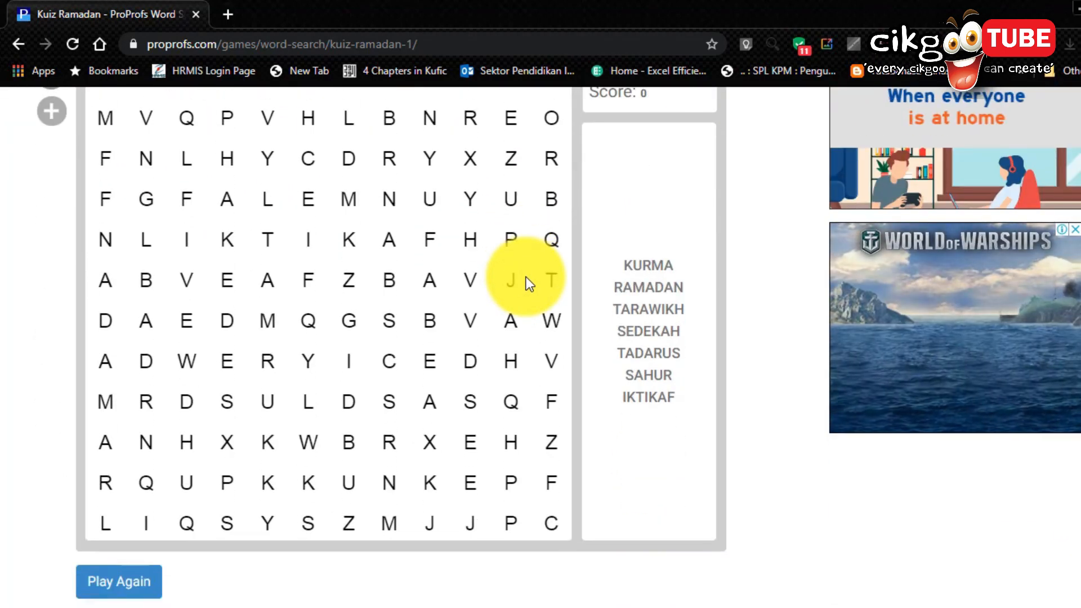
scroll(526, 282, up, 2)
scroll(214, 295, up, 1)
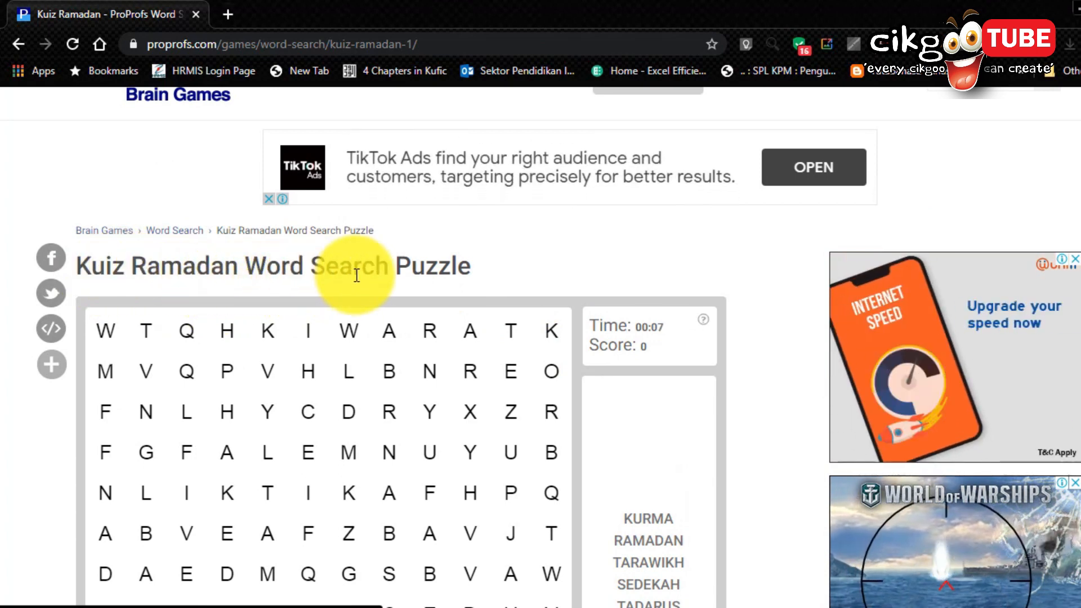
scroll(553, 147, up, 1)
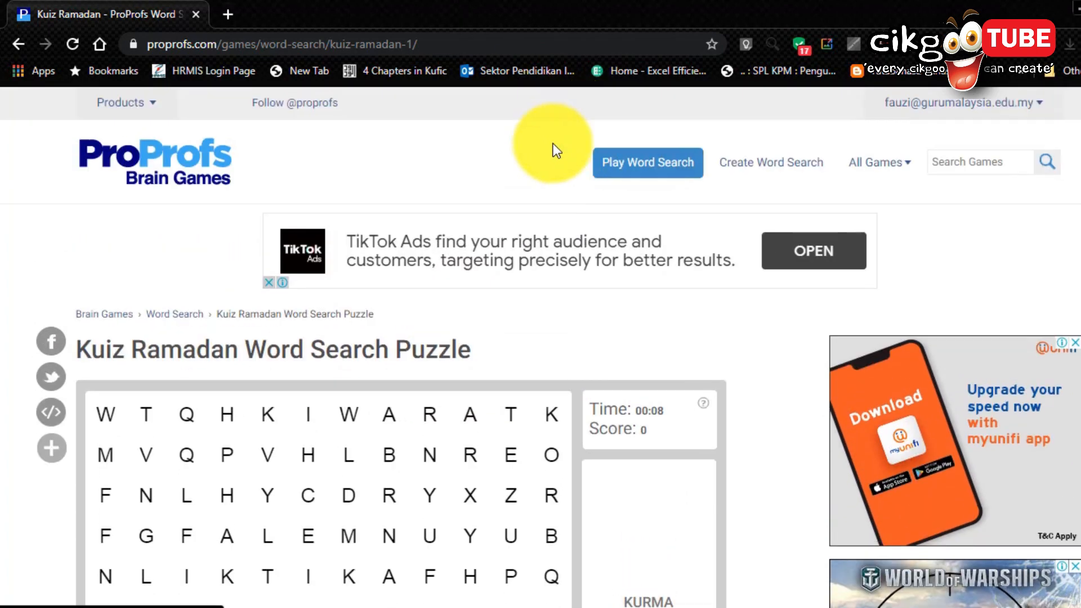
scroll(839, 292, down, 4)
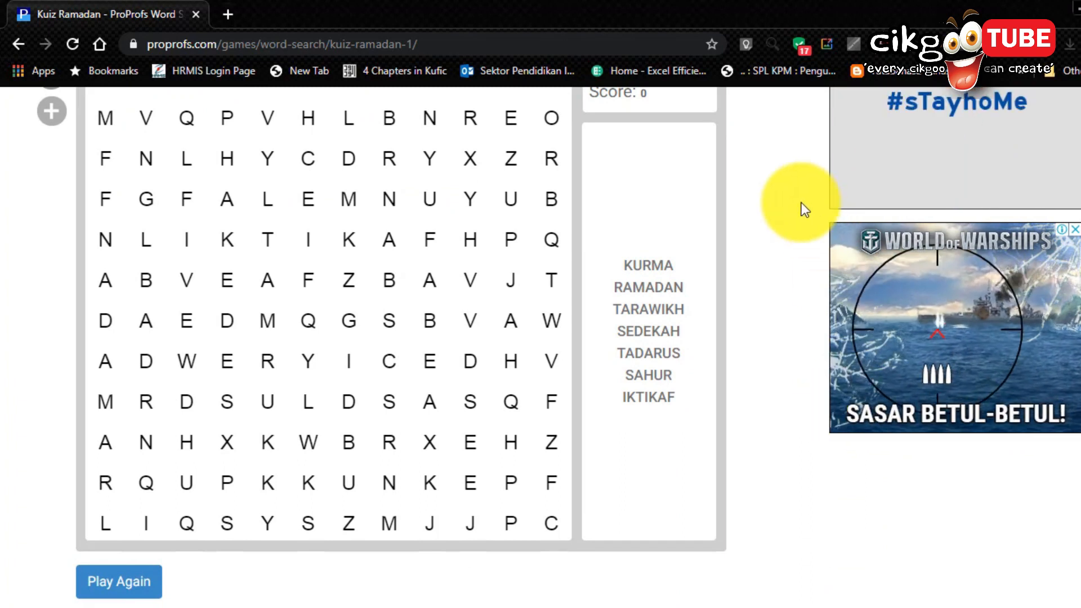
scroll(802, 203, up, 1)
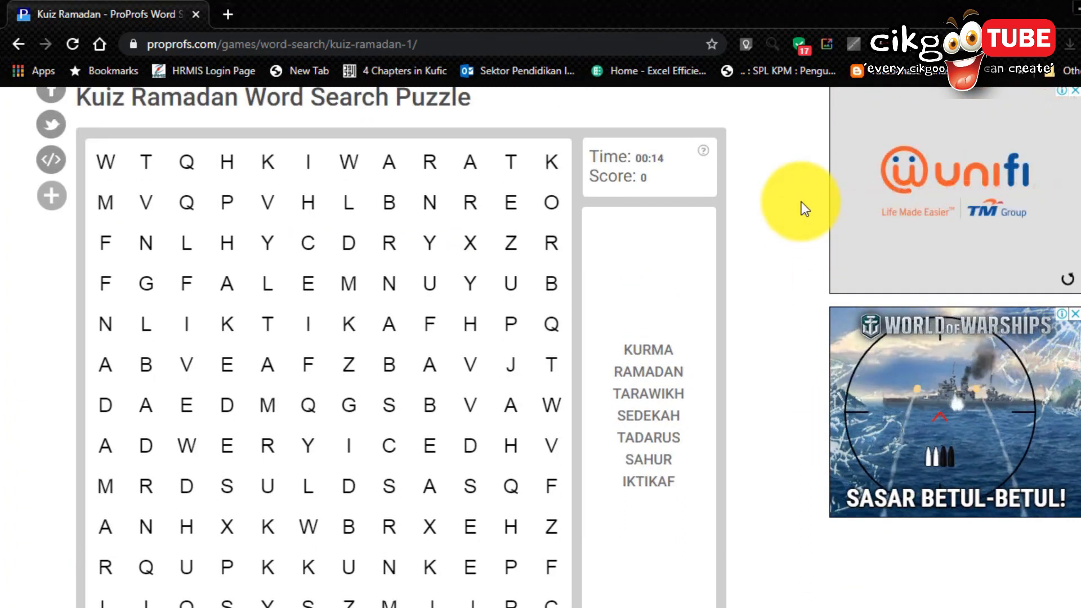
scroll(802, 201, up, 1)
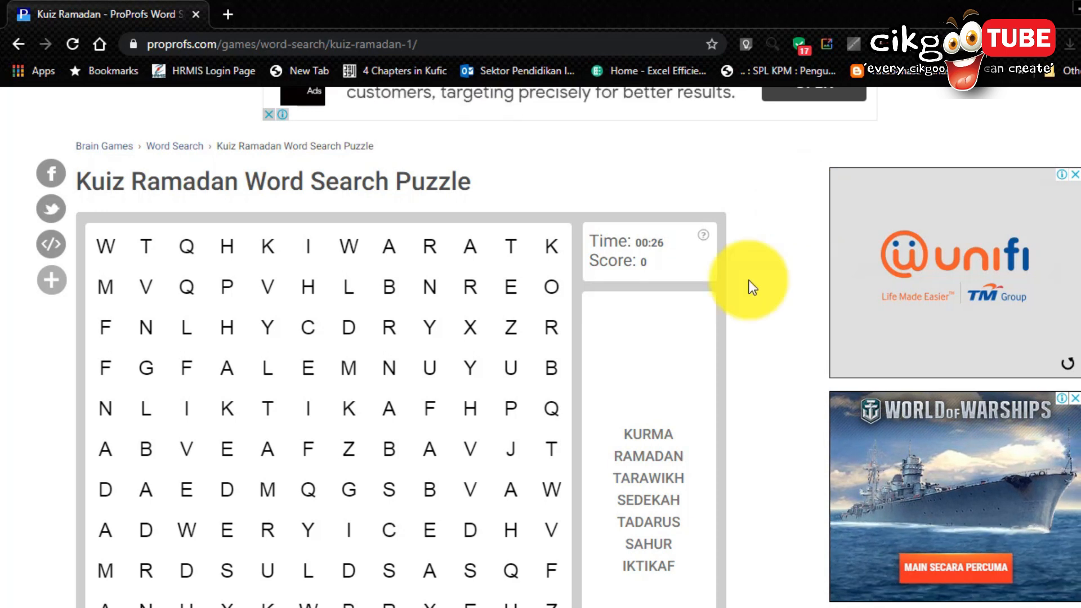
scroll(745, 256, down, 1)
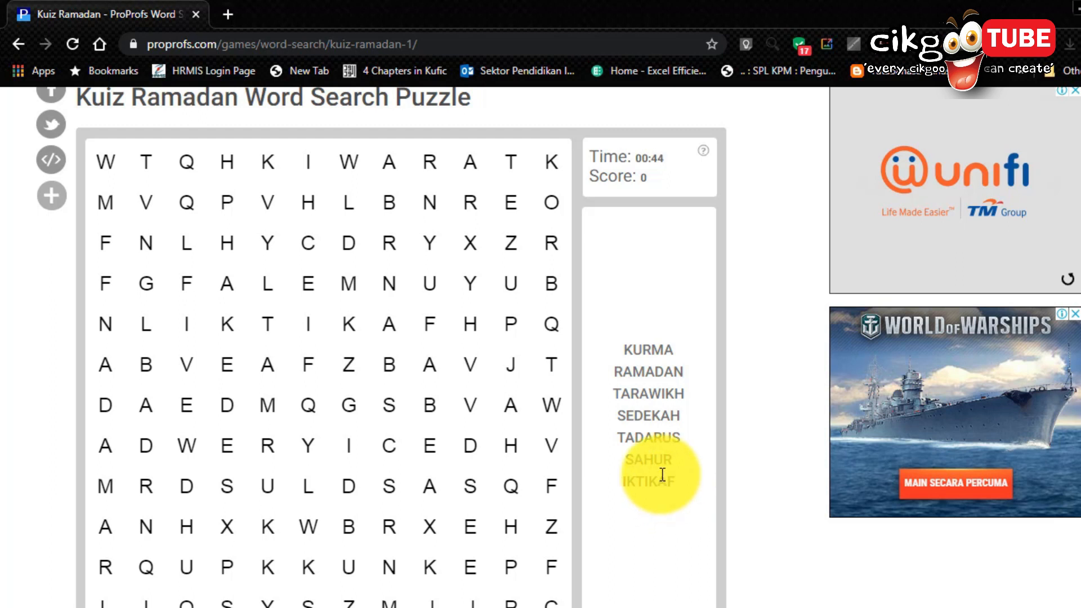
scroll(663, 474, down, 2)
scroll(663, 474, up, 2)
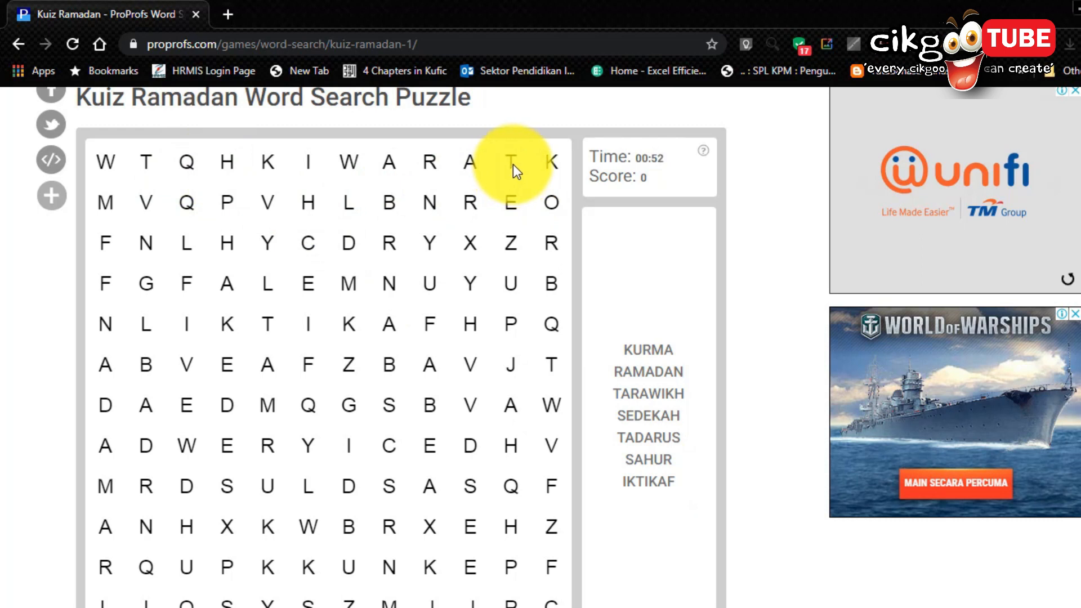
Mark the word TARAWIKH backwards in the first row of the letter grid and point out its entry in the word list.
drag(512, 164, 218, 158)
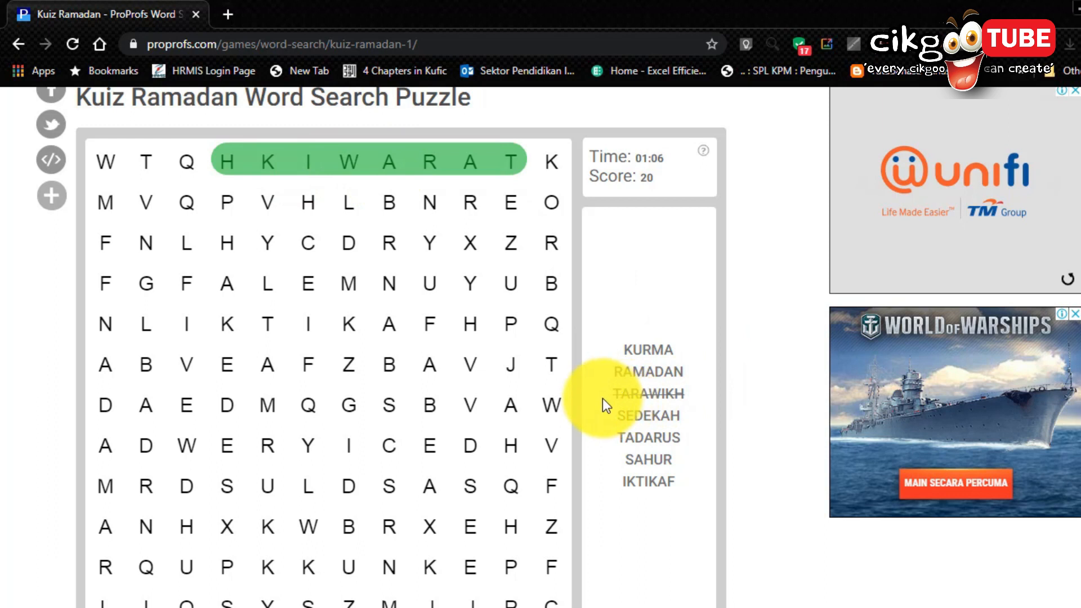
drag(613, 395, 684, 394)
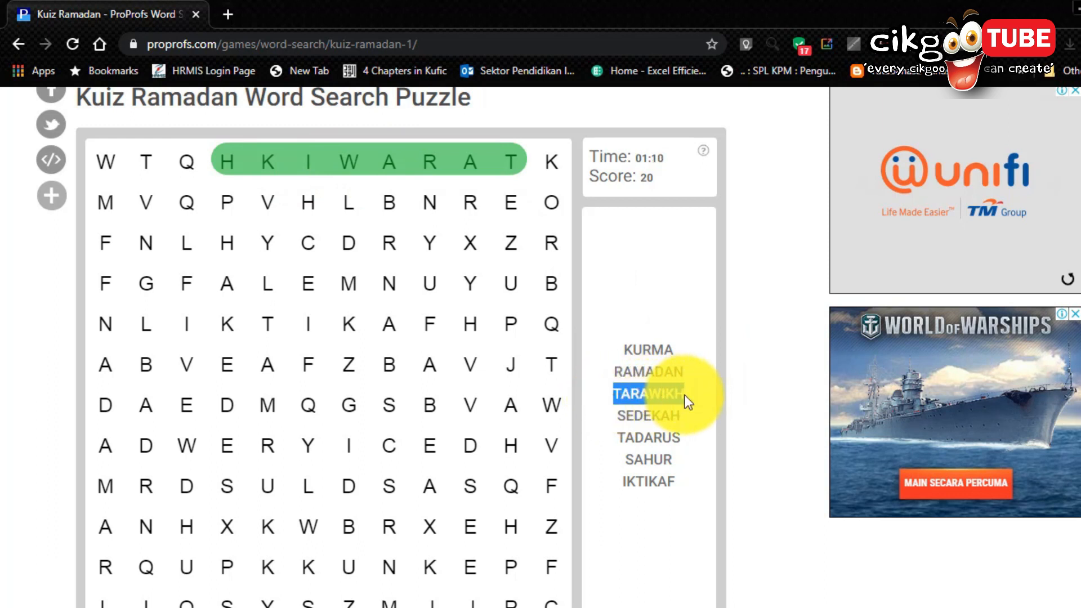
click(686, 394)
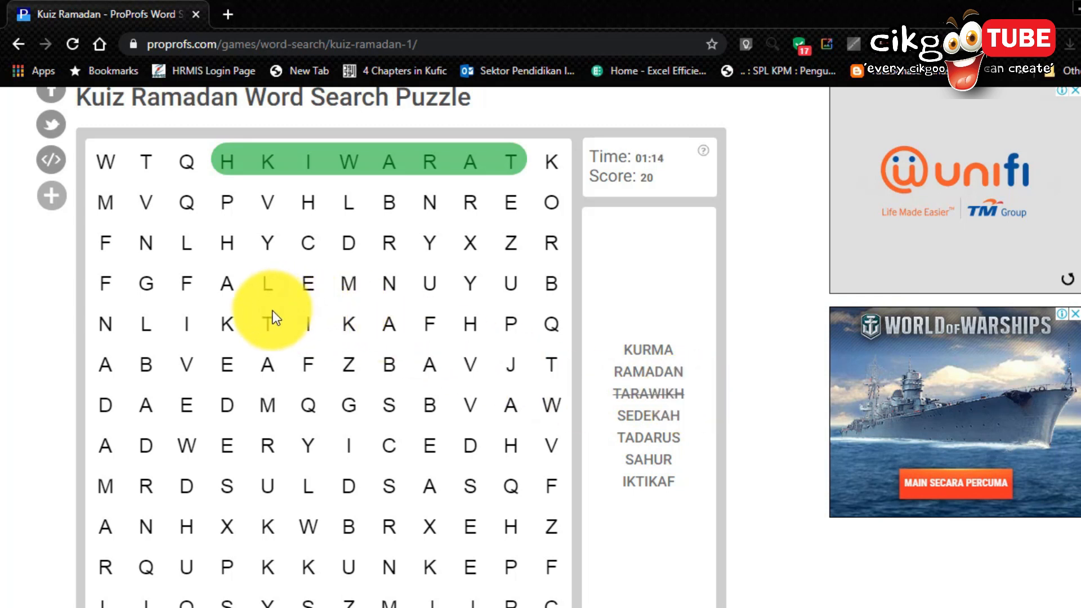
Try to mark a diagonal run of letters from the L in the third row to the G in the seventh row.
drag(187, 243, 359, 421)
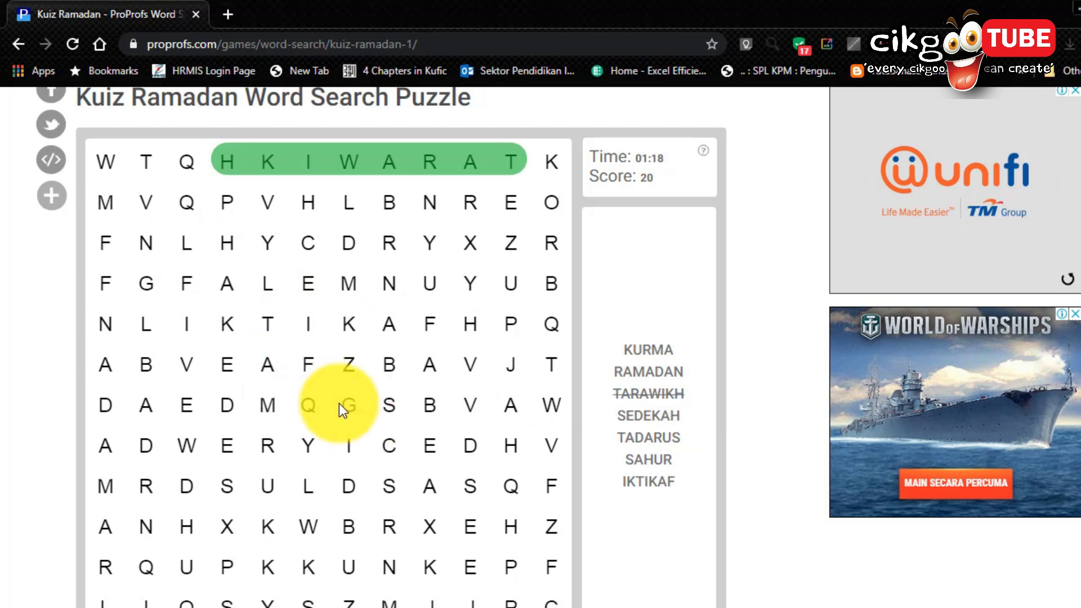
drag(186, 243, 356, 411)
click(356, 411)
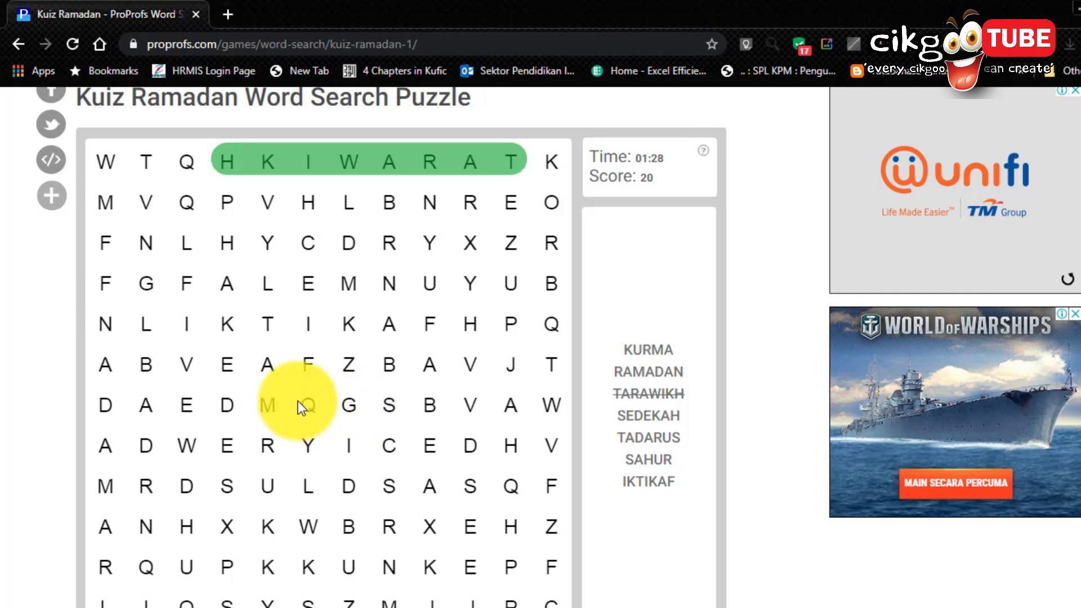
Mark the word KURMA upwards in the fifth column of the letter grid.
scroll(298, 401, down, 2)
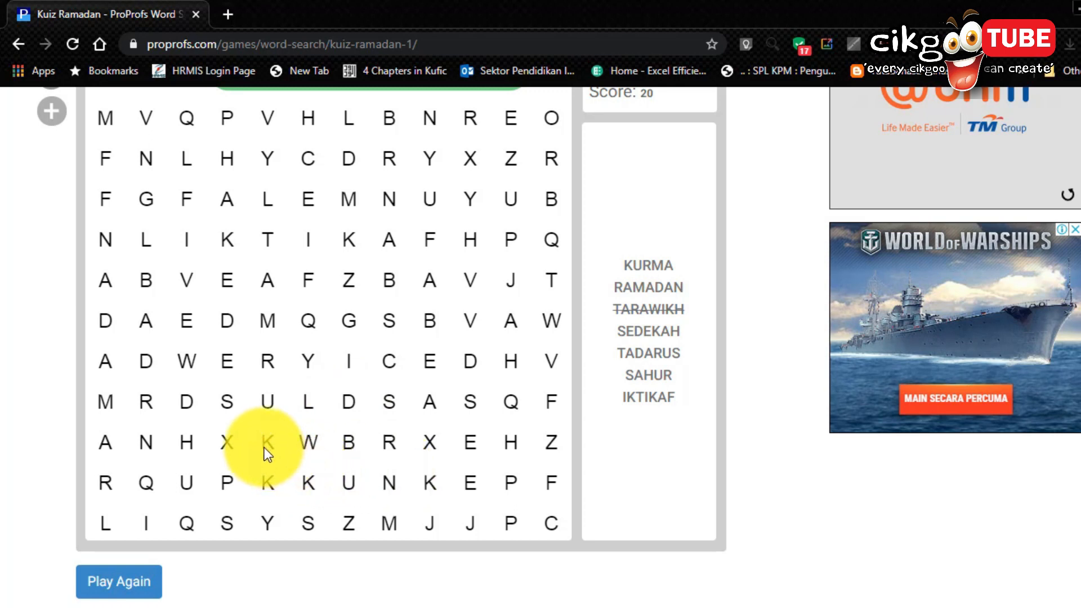
drag(265, 432, 269, 274)
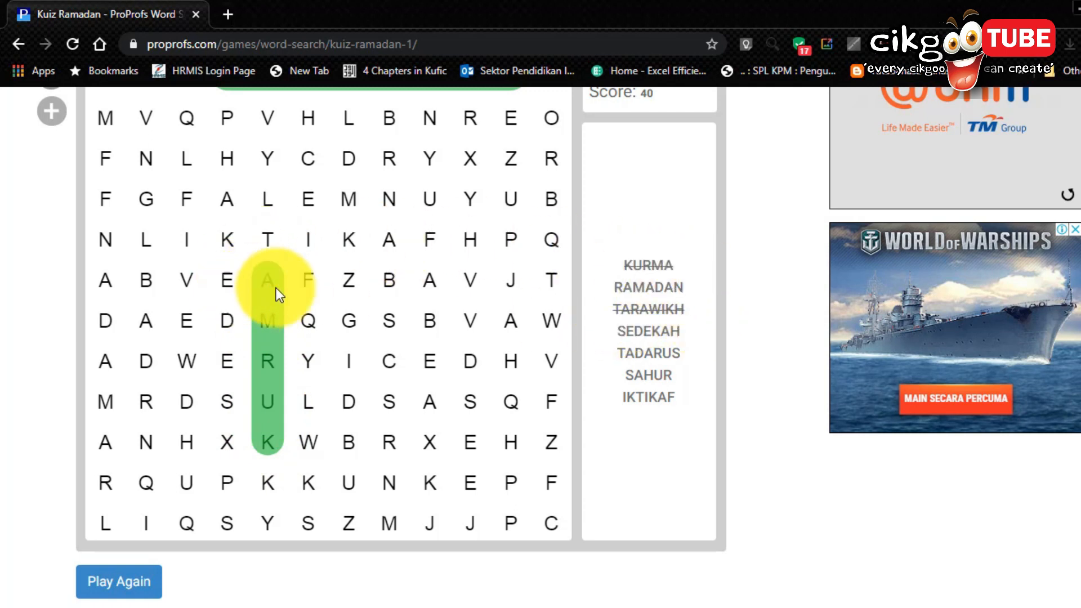
scroll(268, 283, up, 2)
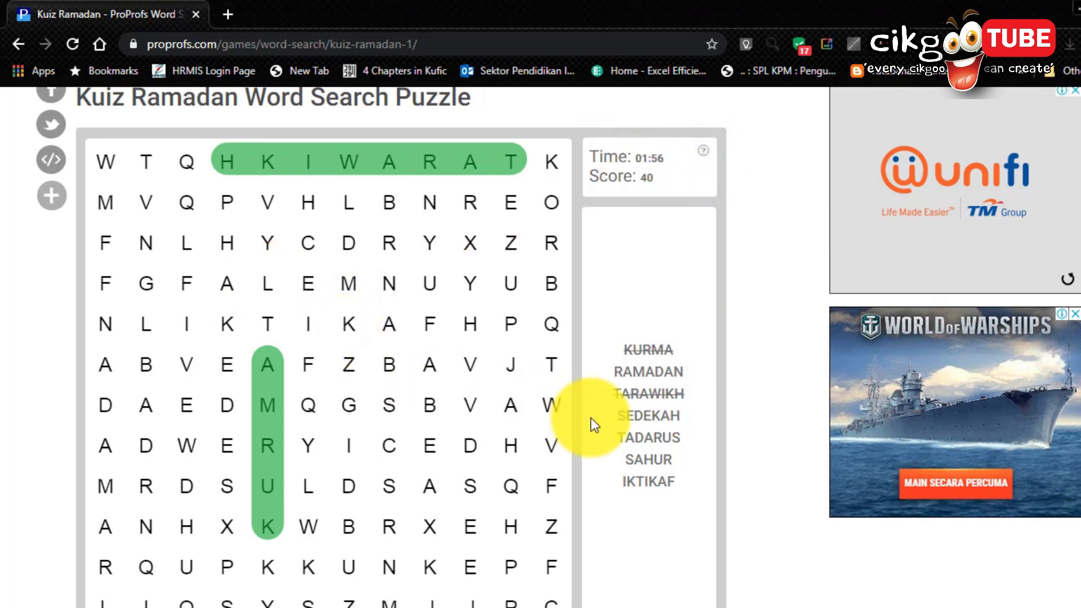
scroll(591, 418, down, 2)
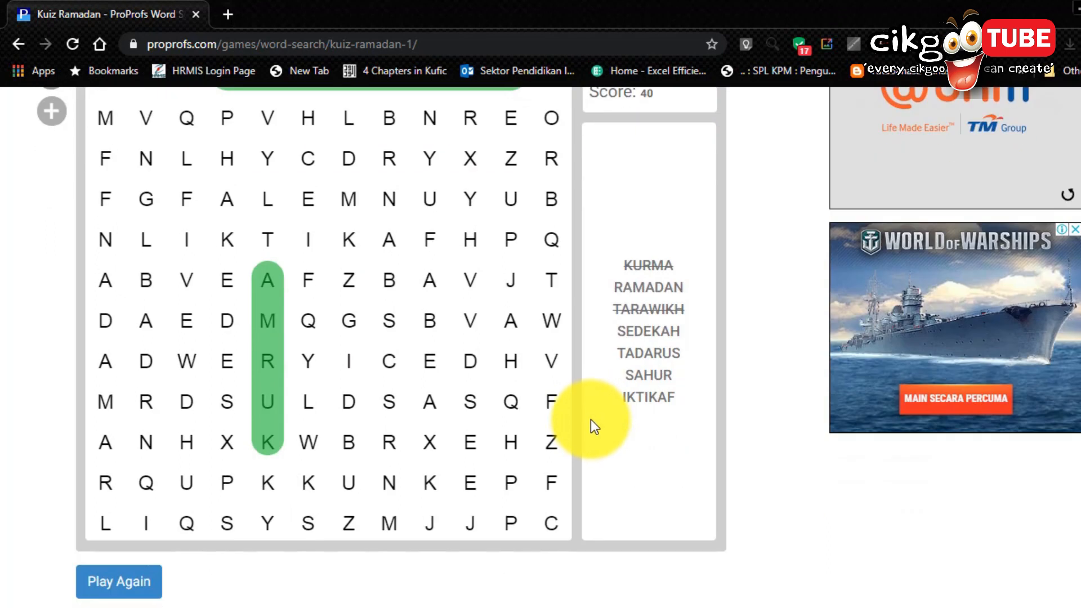
Copy the puzzle page's web address and open it in a new incognito window.
scroll(591, 411, up, 5)
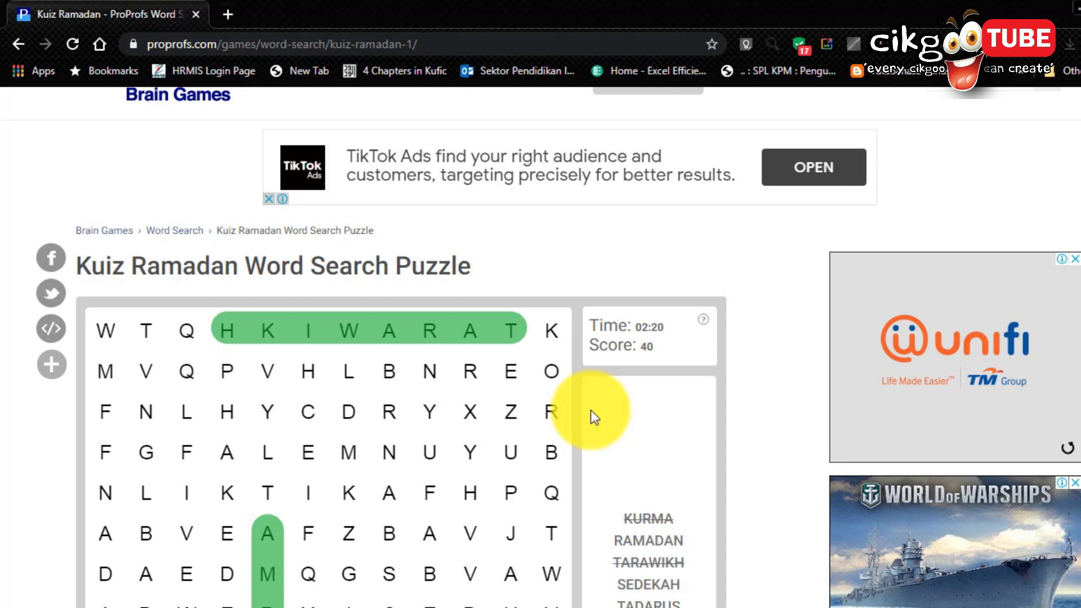
click(439, 46)
key(ctrl+c)
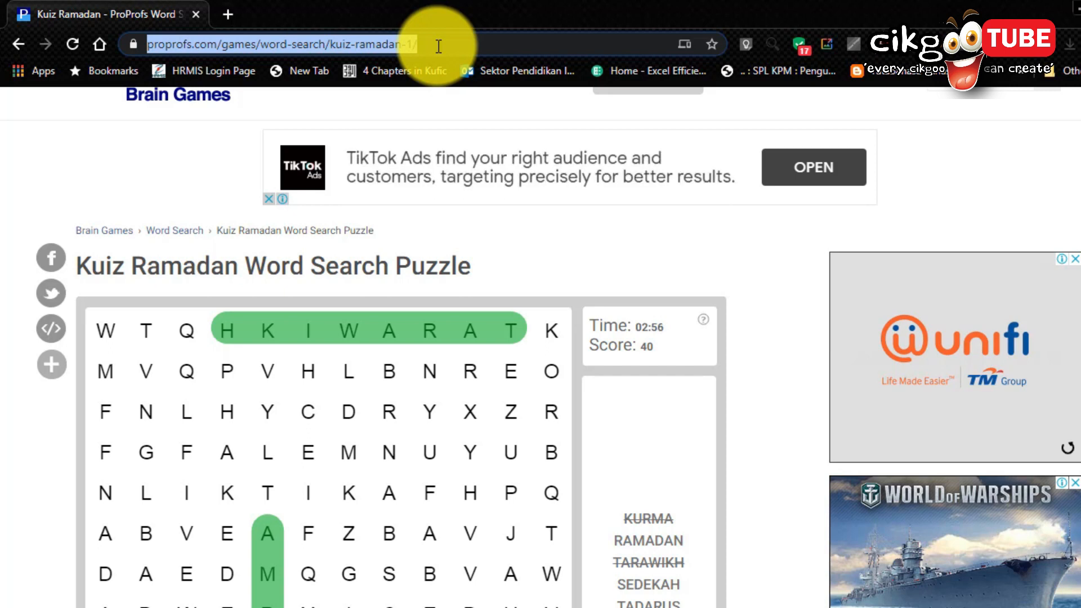
click(1074, 44)
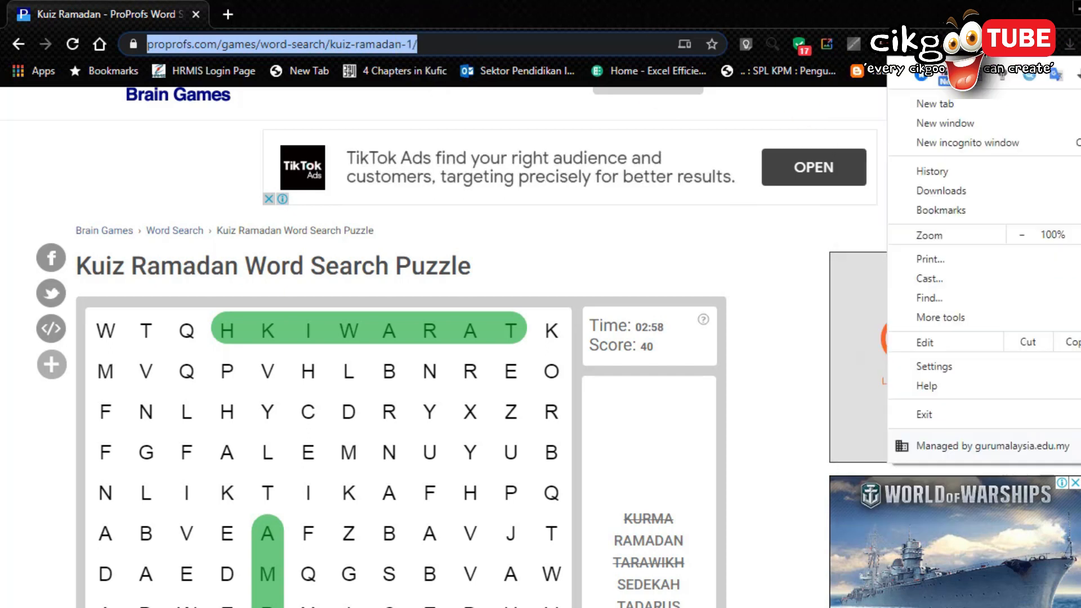
click(1029, 140)
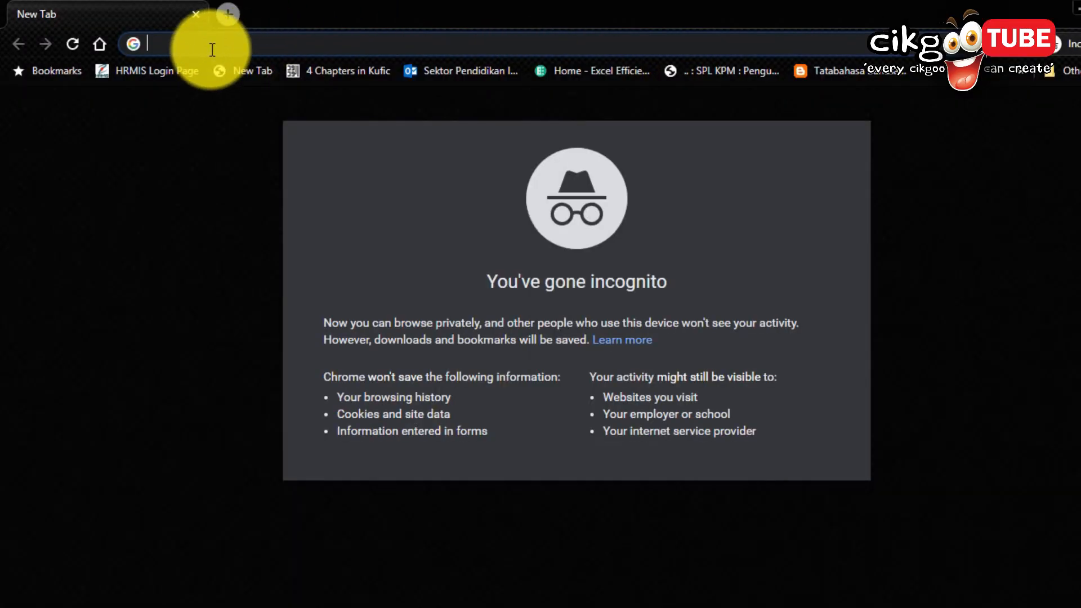
key(ctrl+v)
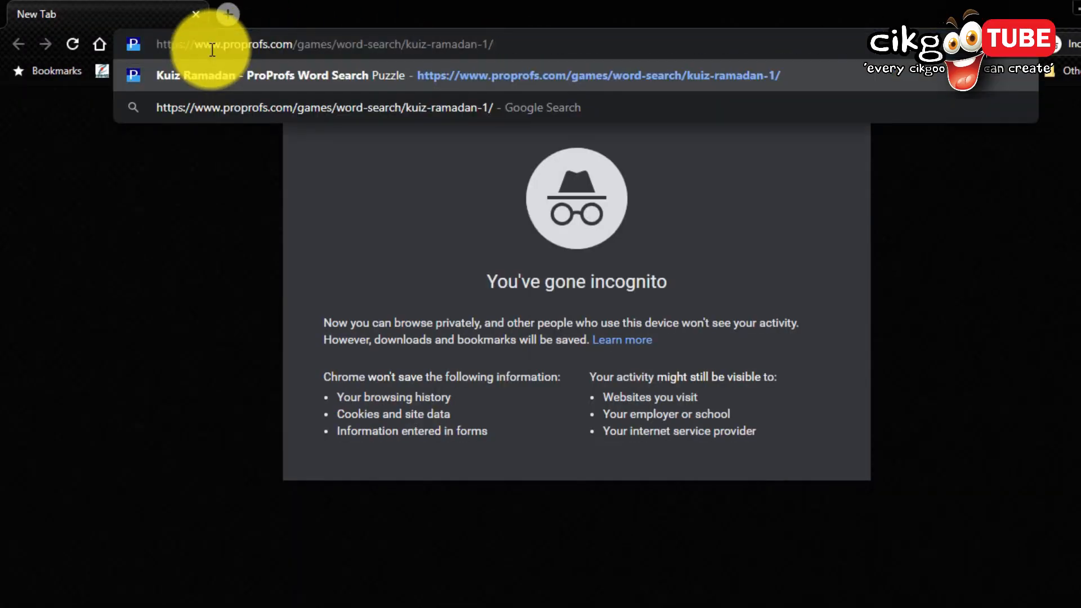
key(Return)
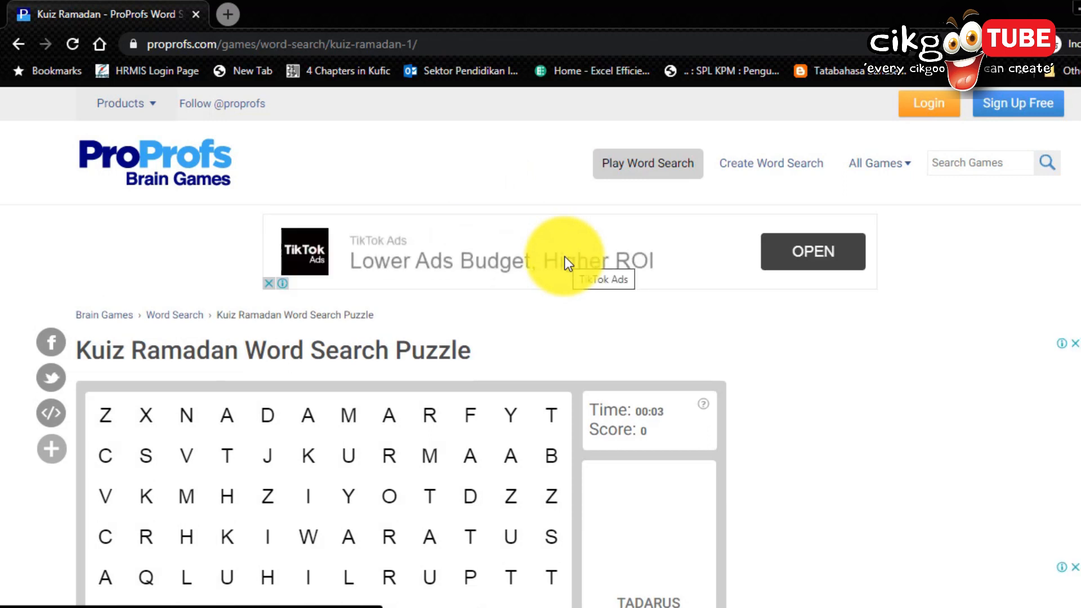
Examine the letter grid, word list and description of the Kuiz Ramadan puzzle in the incognito window.
scroll(72, 430, down, 2)
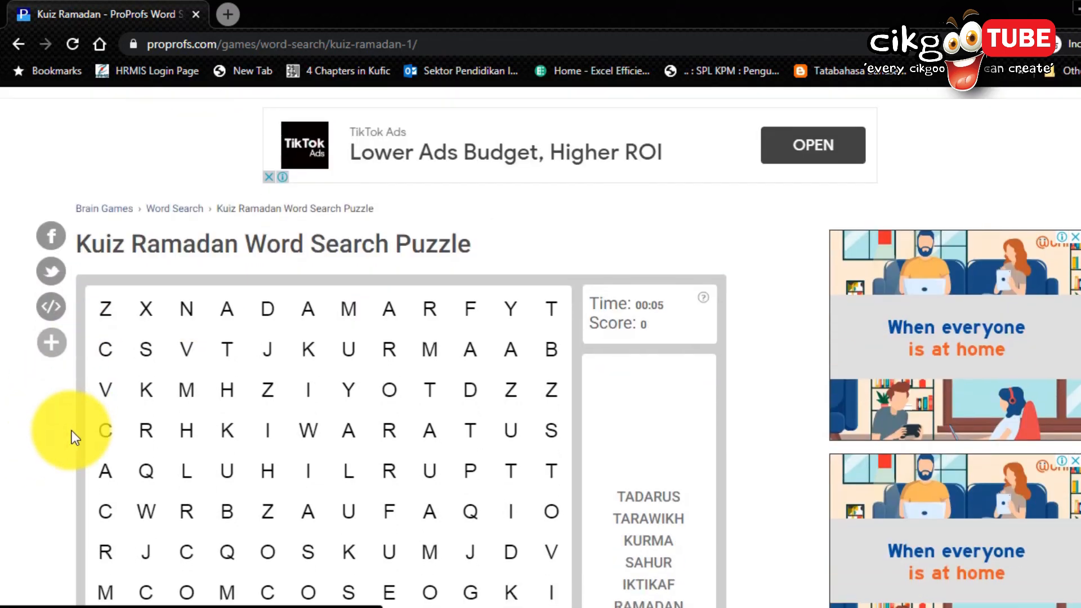
scroll(73, 430, down, 4)
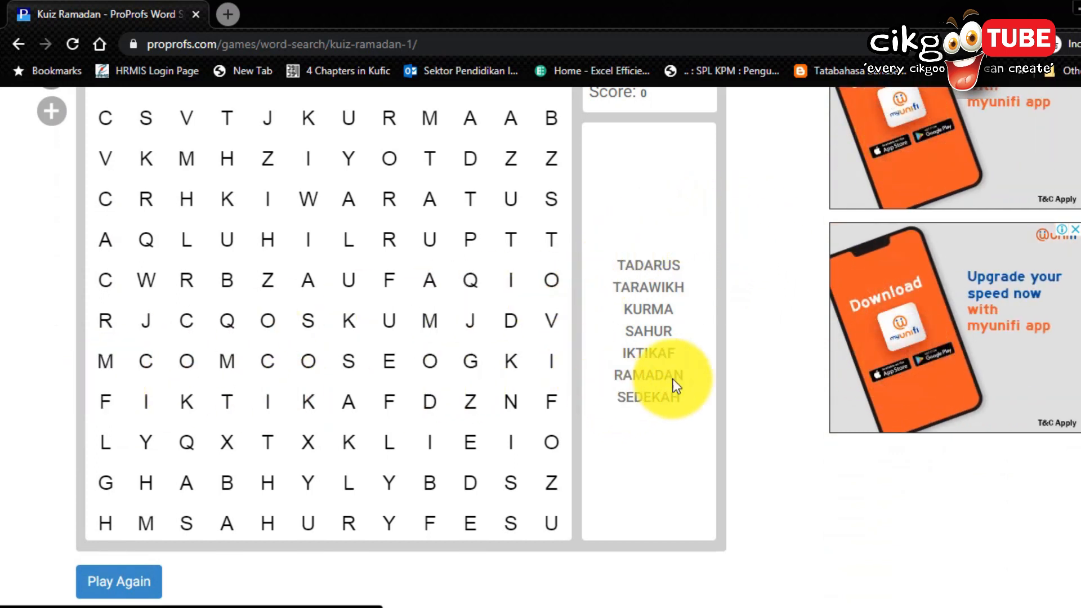
scroll(398, 241, down, 2)
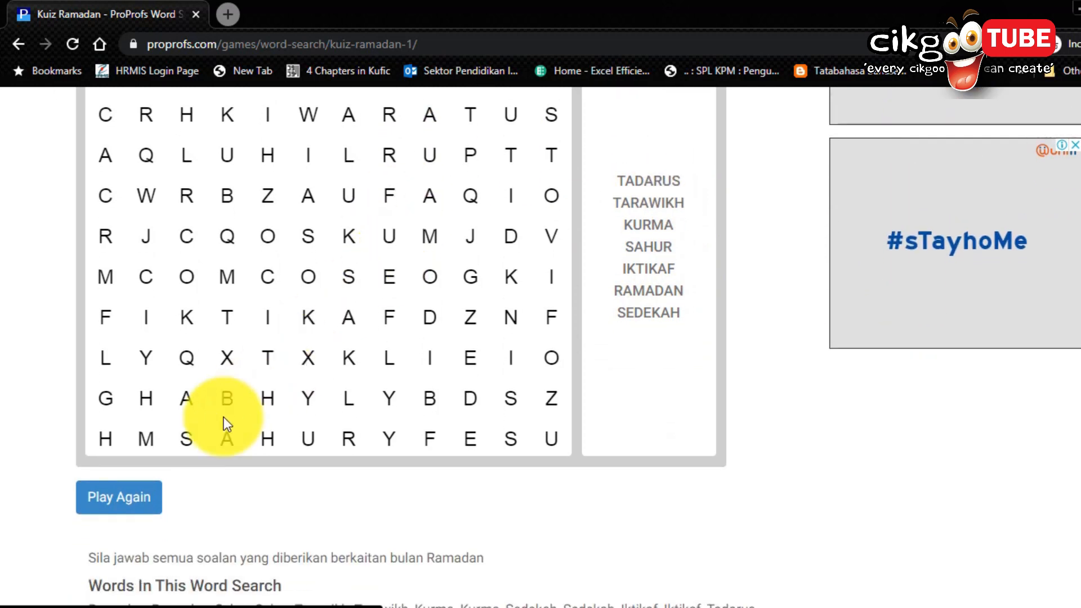
scroll(231, 415, down, 2)
scroll(397, 350, up, 5)
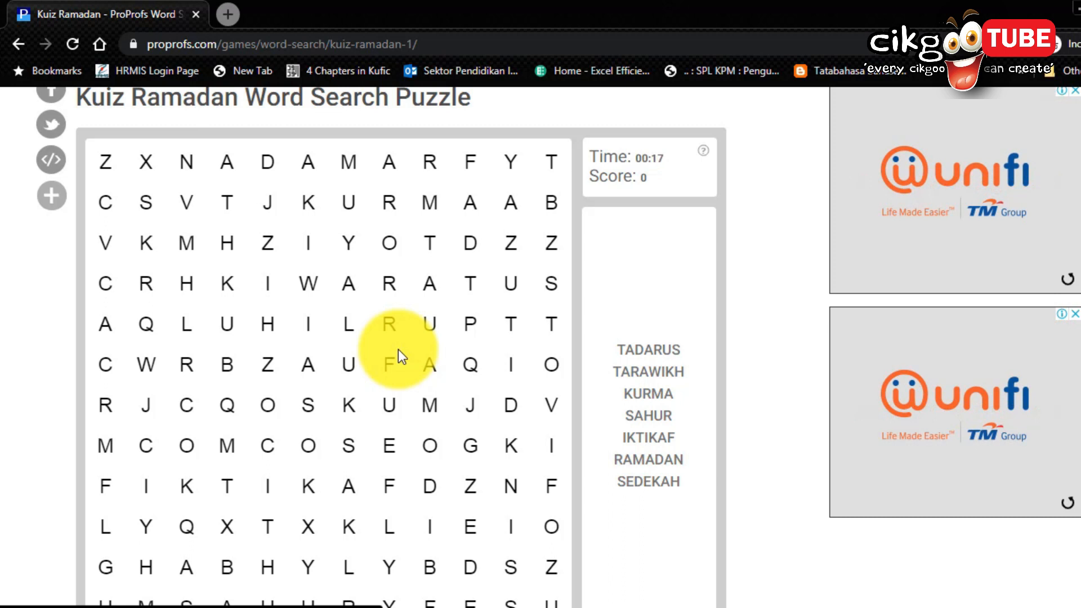
scroll(326, 339, down, 2)
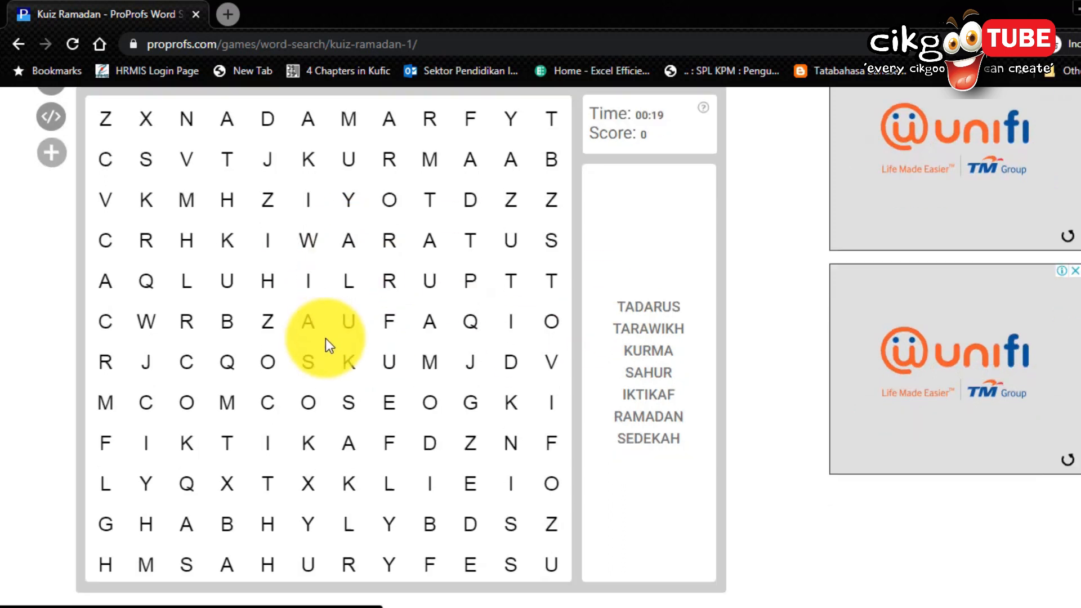
scroll(325, 339, up, 2)
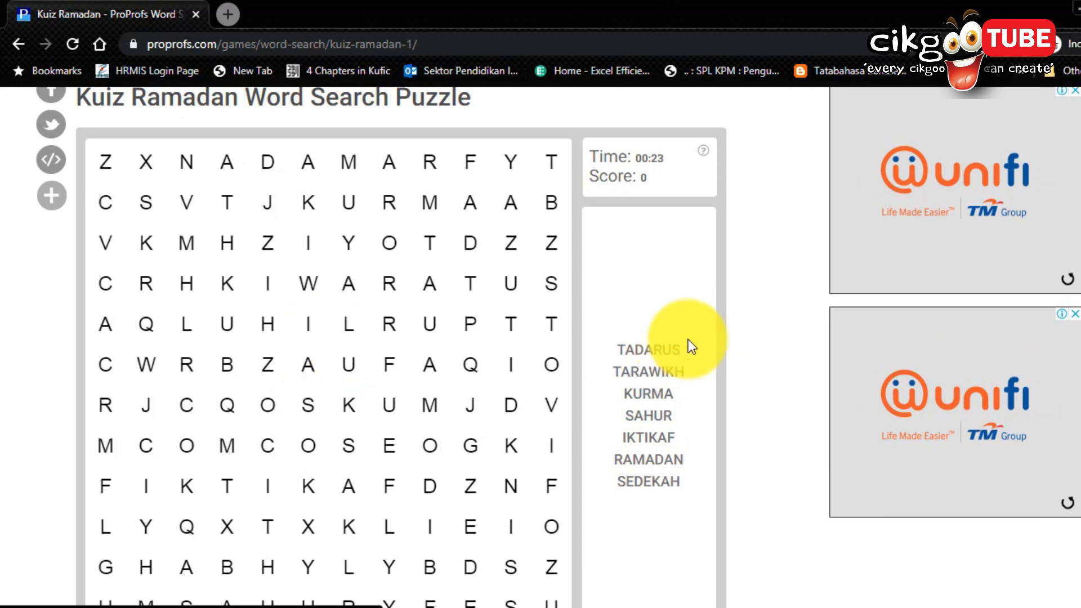
drag(608, 331, 694, 495)
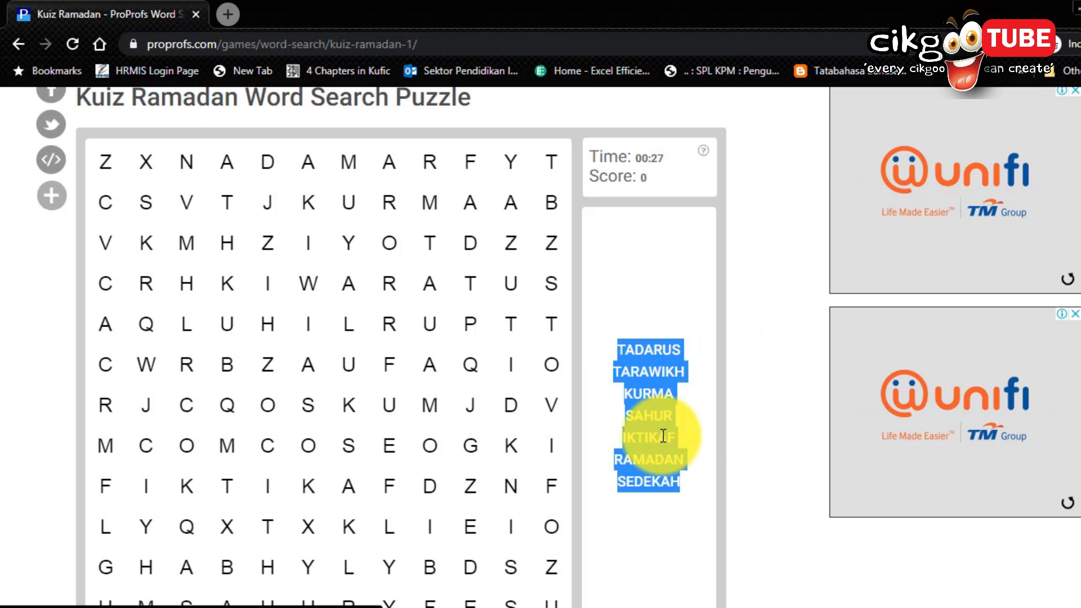
scroll(636, 302, up, 5)
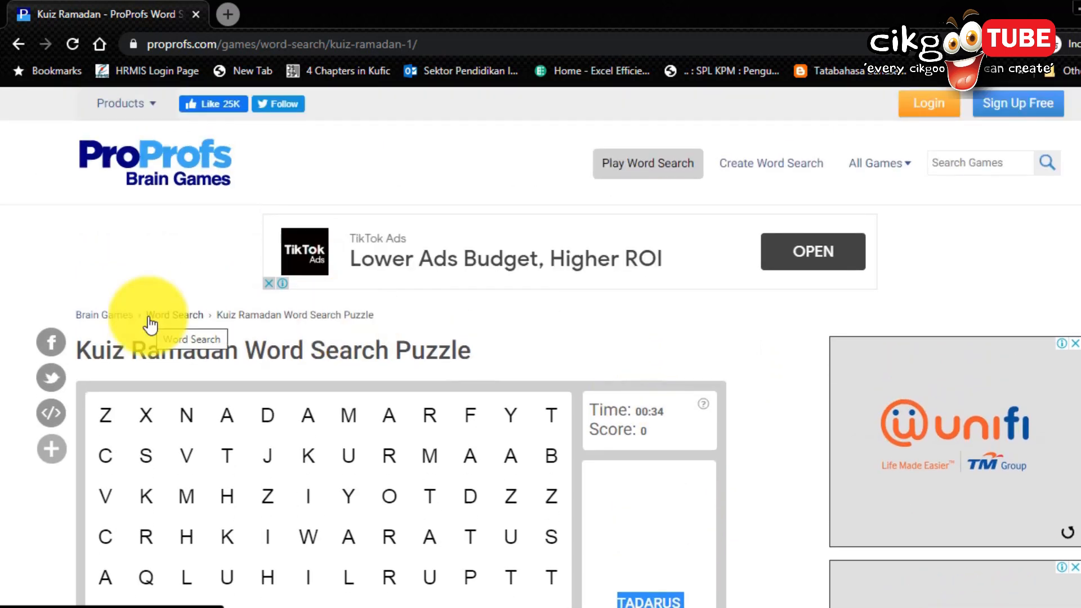